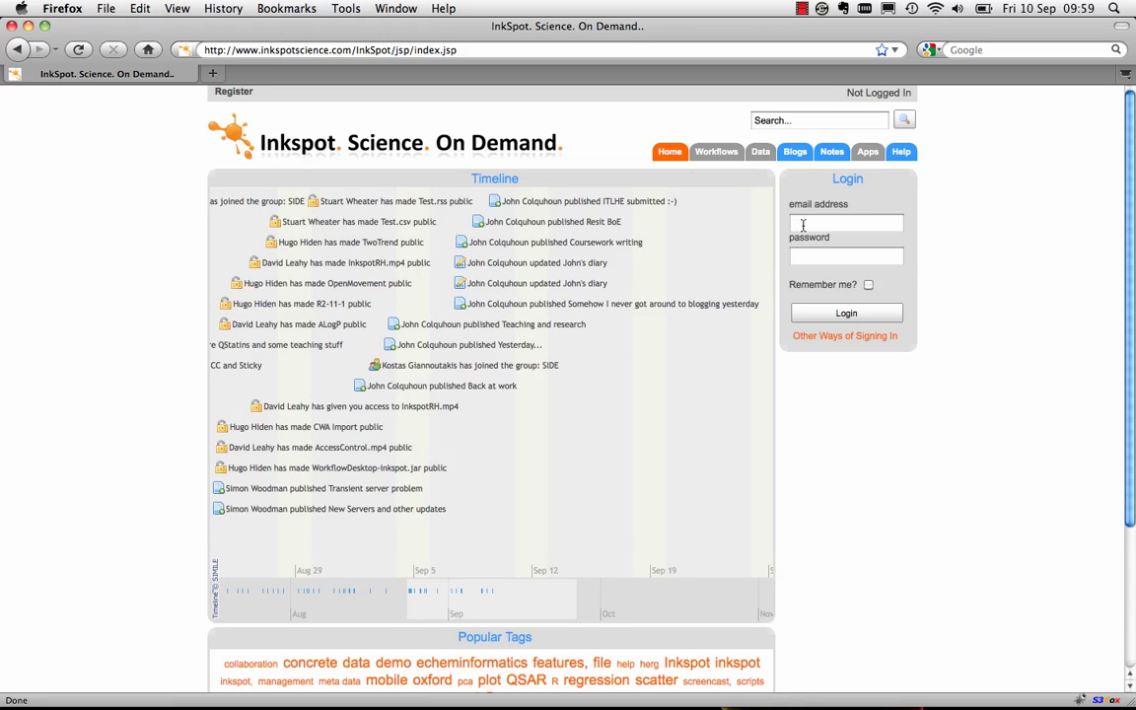
Enter the account e-mail and password on the login form and tick Remember me
{"action": "left_click", "coordinate": [803, 225]}
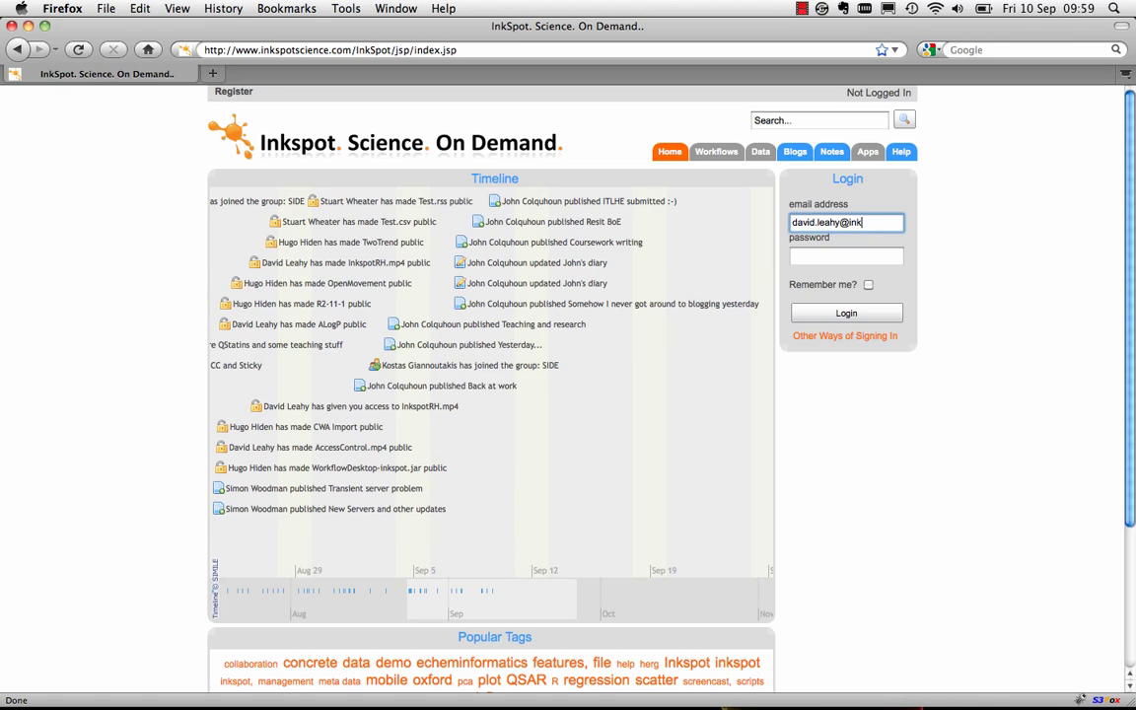
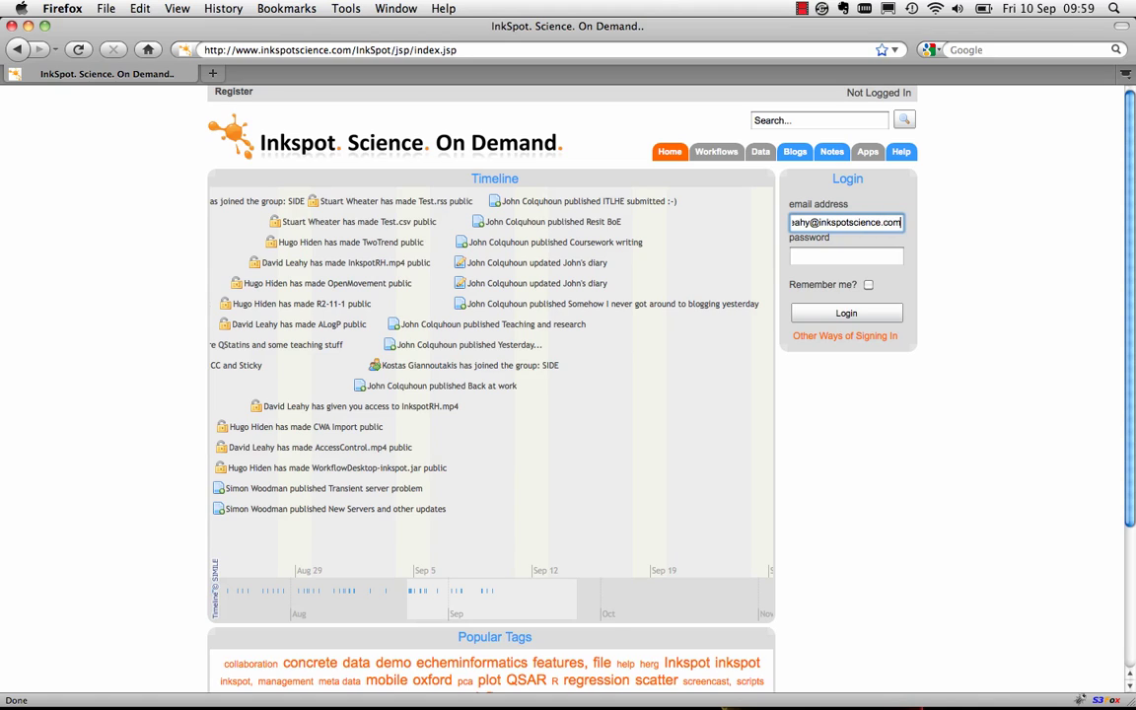
{"action": "key", "text": "Tab"}
{"action": "type", "text": "•••"}
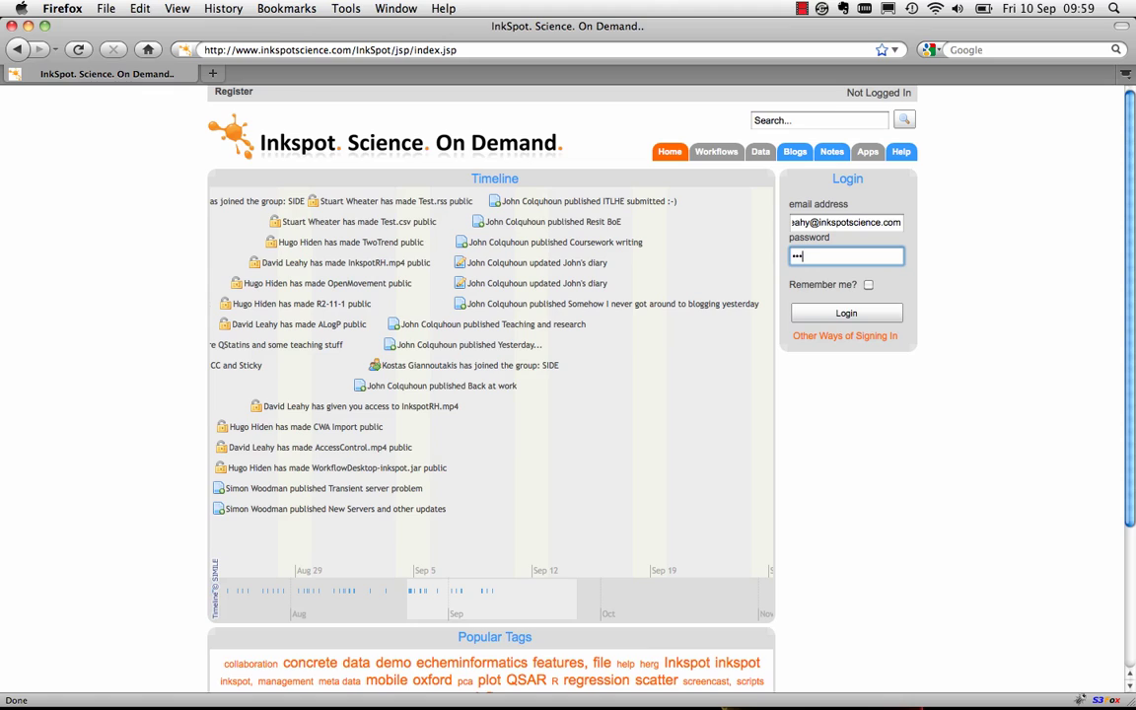
{"action": "type", "text": "••"}
{"action": "key", "text": "Tab"}
{"action": "key", "text": "space"}
Submit the login, pan the timeline back, and go to the Your Workflows page
{"action": "key", "text": "Return"}
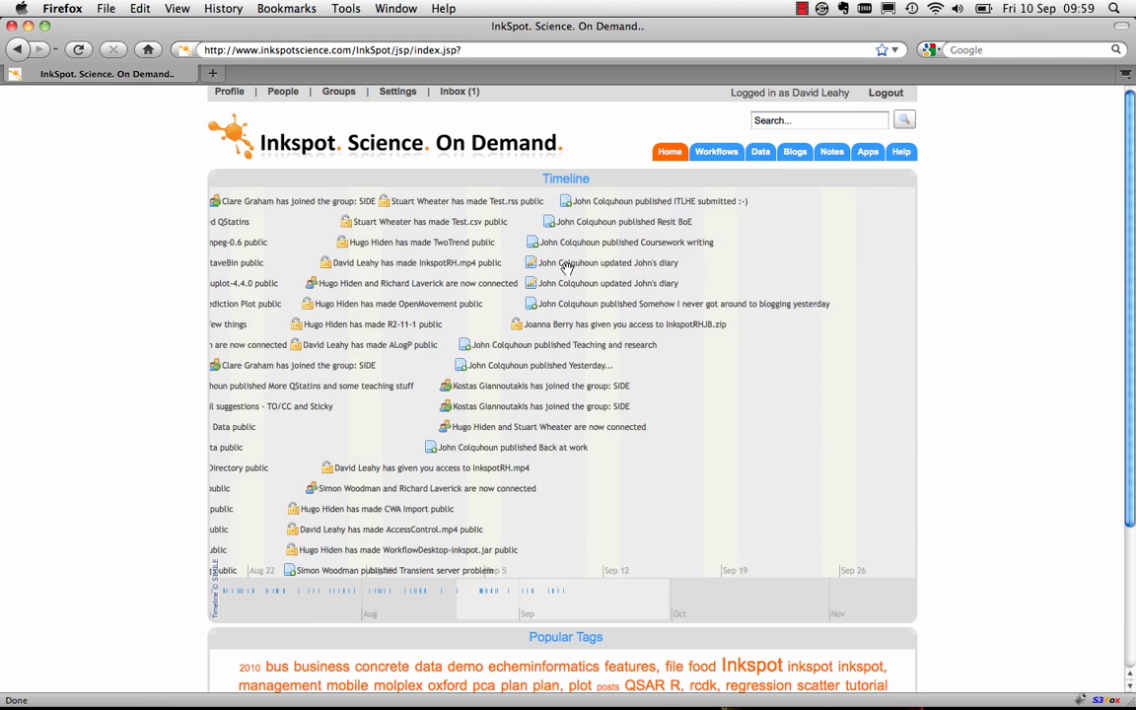
{"action": "left_click_drag", "start_coordinate": [297, 236], "coordinate": [555, 245]}
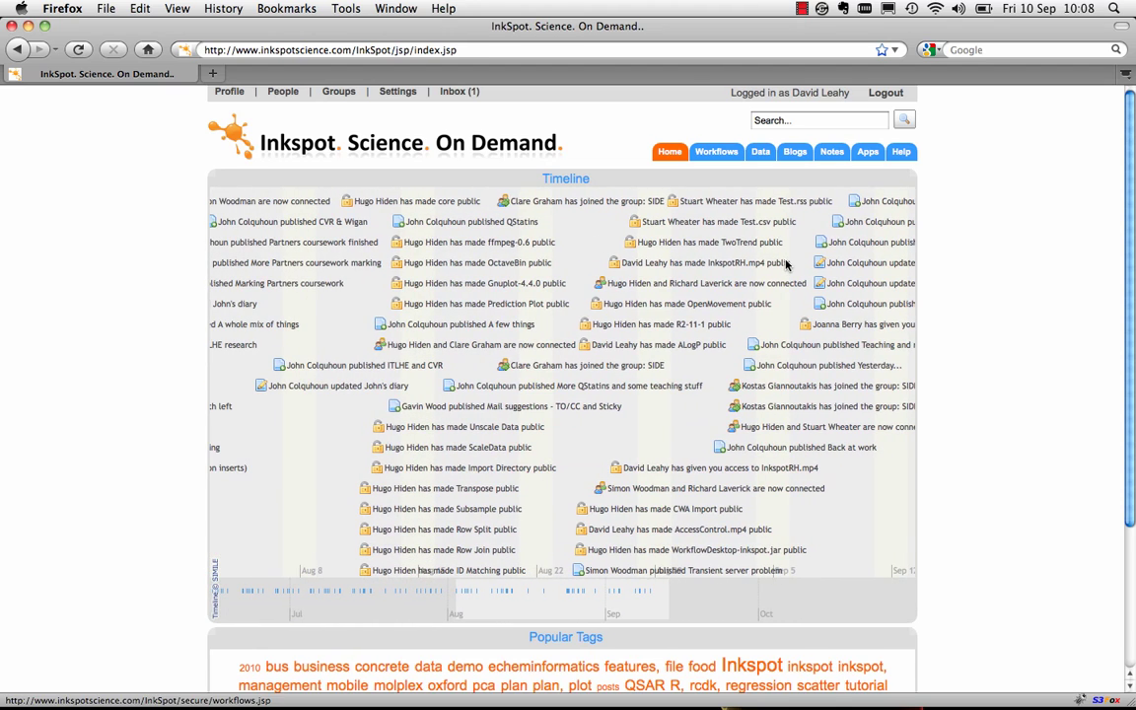
{"action": "left_click", "coordinate": [726, 153]}
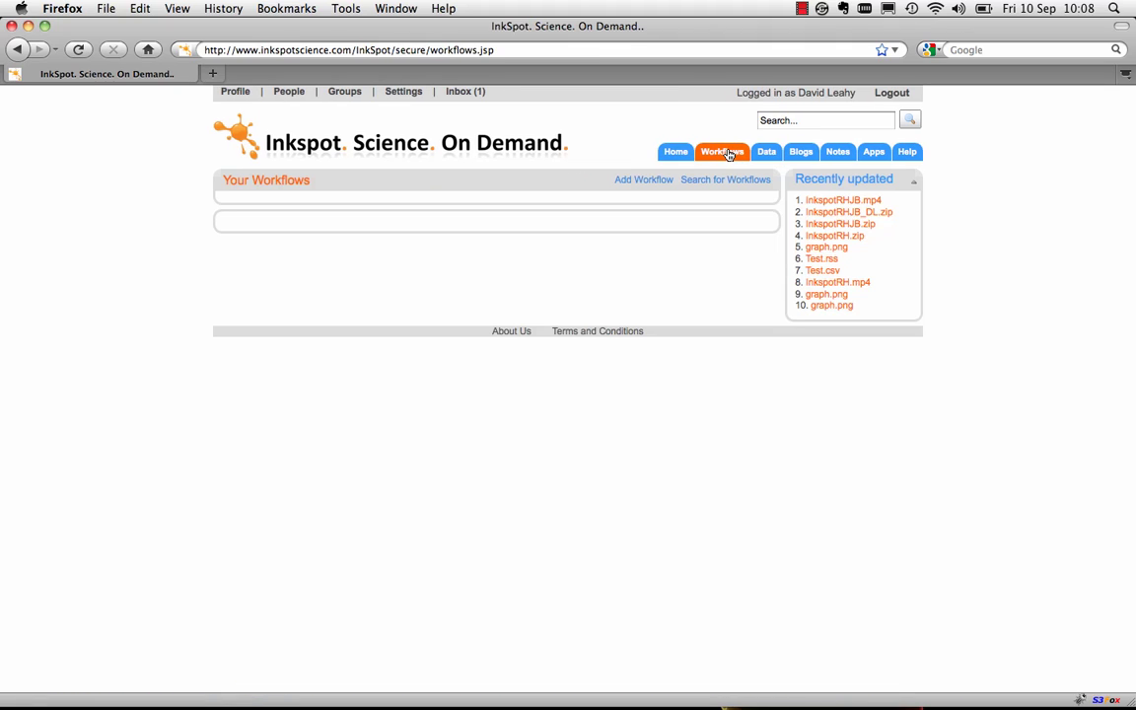
Create a new workflow wiring a CSVLoad block into a Prediction Plot, then save and run it
{"action": "left_click", "coordinate": [662, 186]}
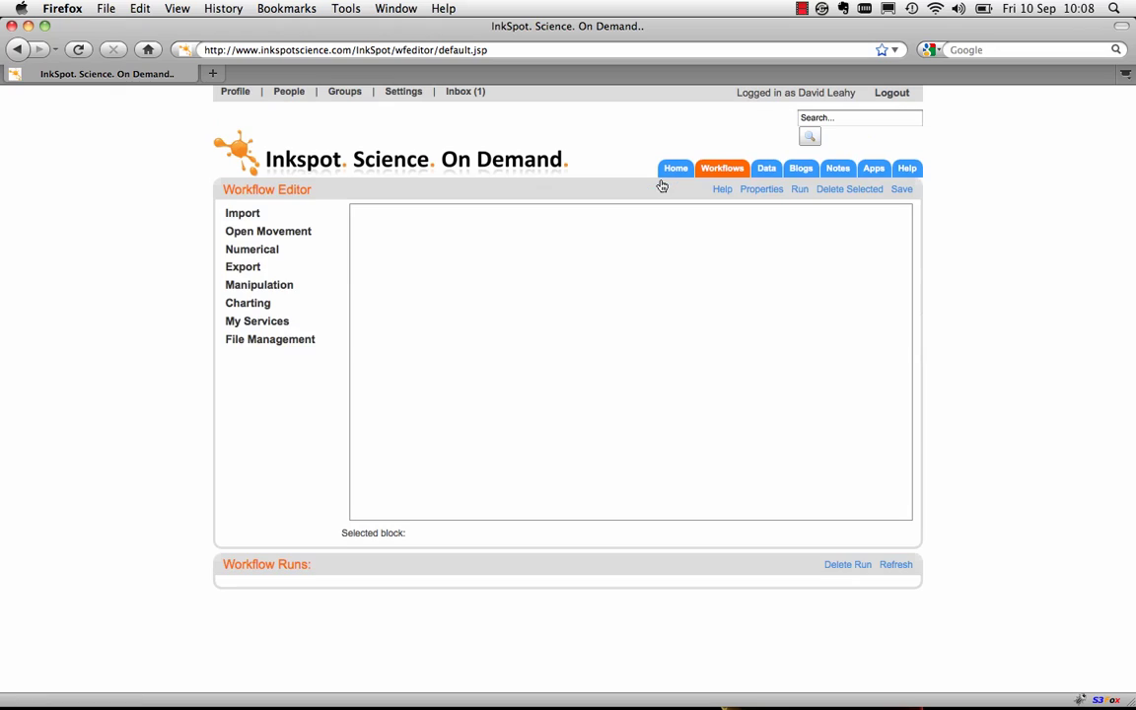
{"action": "left_click", "coordinate": [258, 215]}
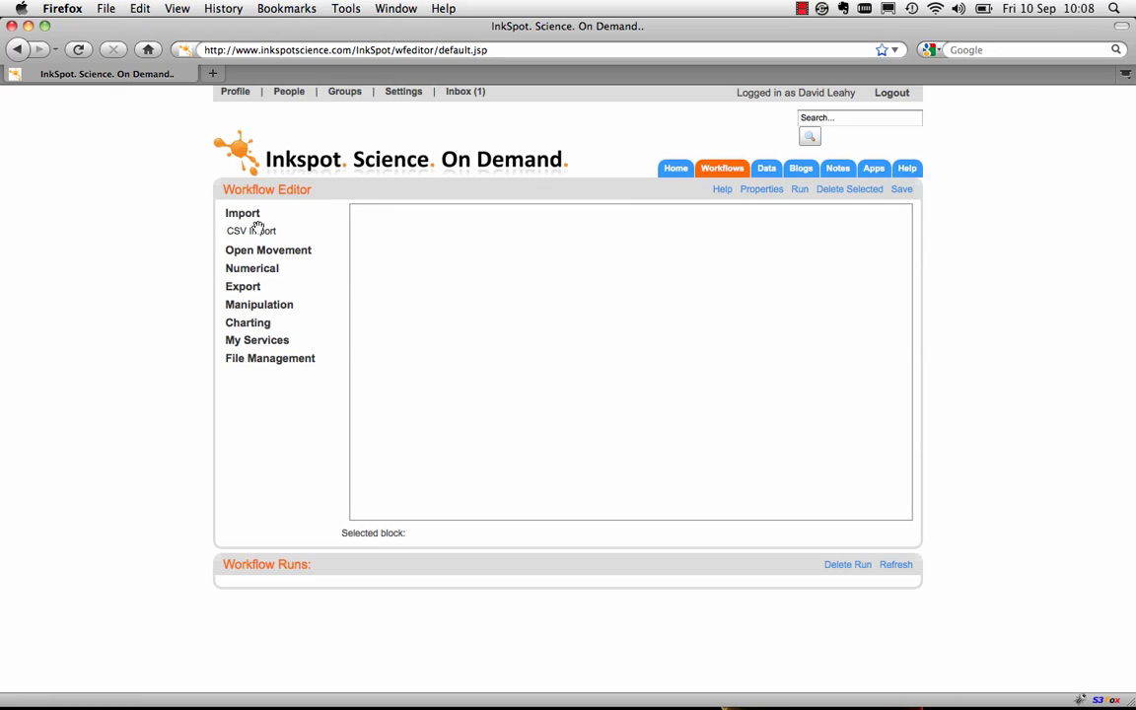
{"action": "left_click_drag", "start_coordinate": [258, 231], "coordinate": [434, 267]}
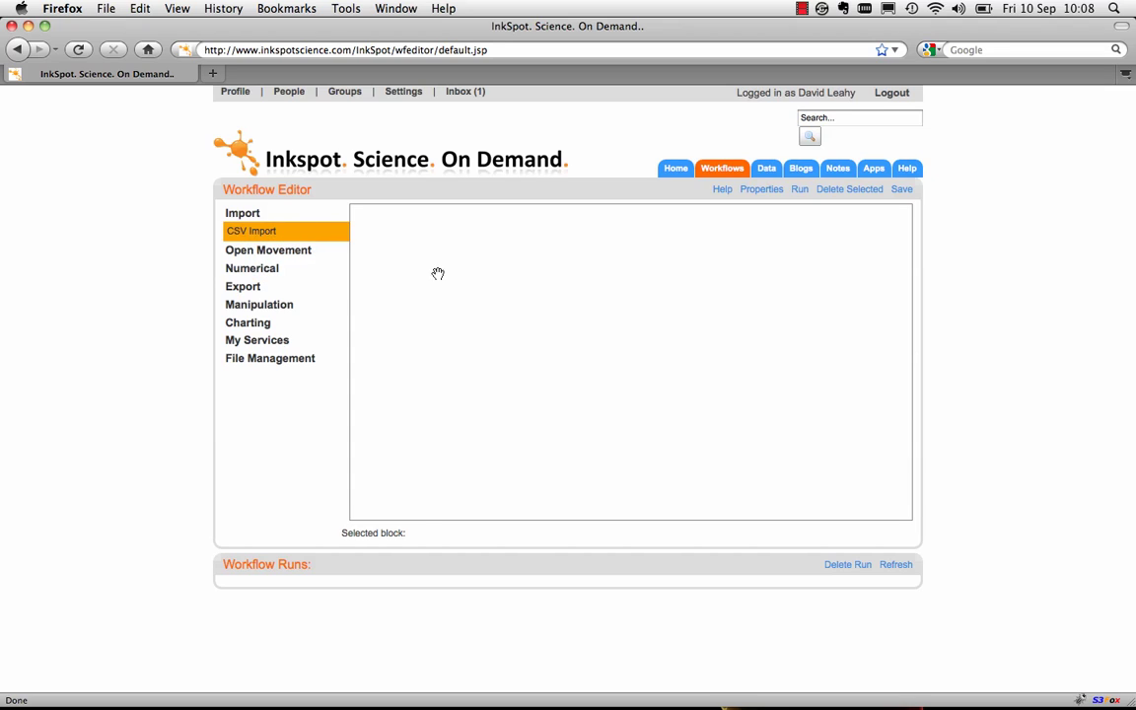
{"action": "left_click", "coordinate": [257, 327]}
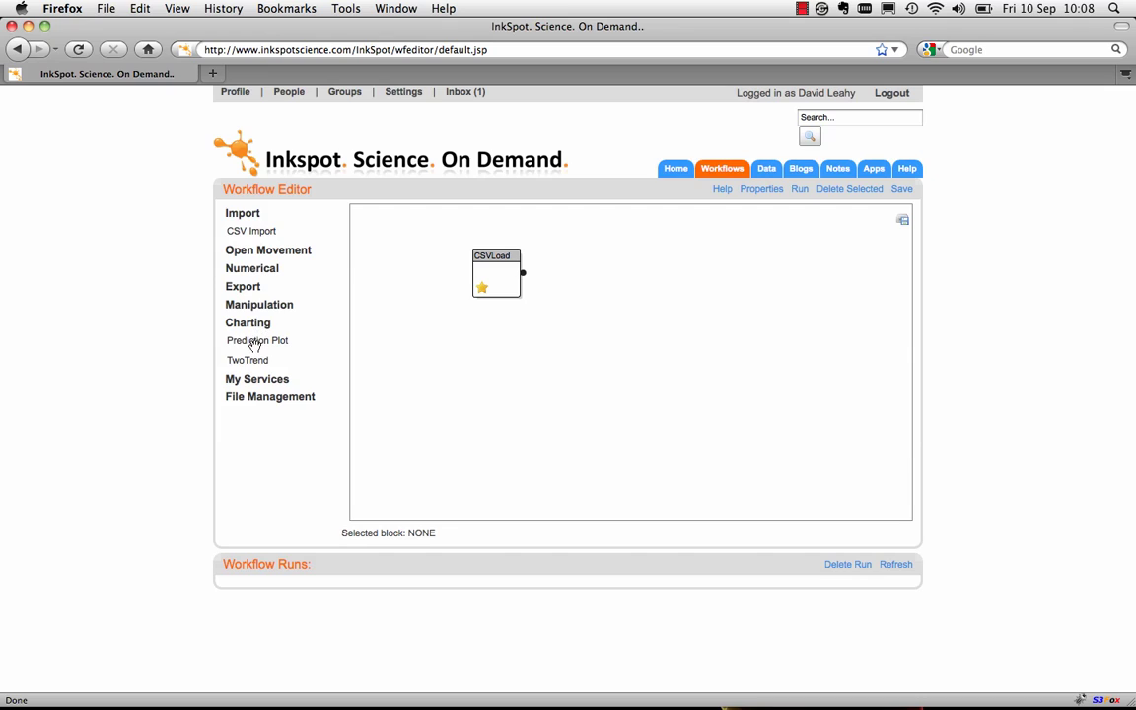
{"action": "left_click_drag", "start_coordinate": [225, 340], "coordinate": [612, 264]}
{"action": "left_click_drag", "start_coordinate": [524, 276], "coordinate": [609, 274]}
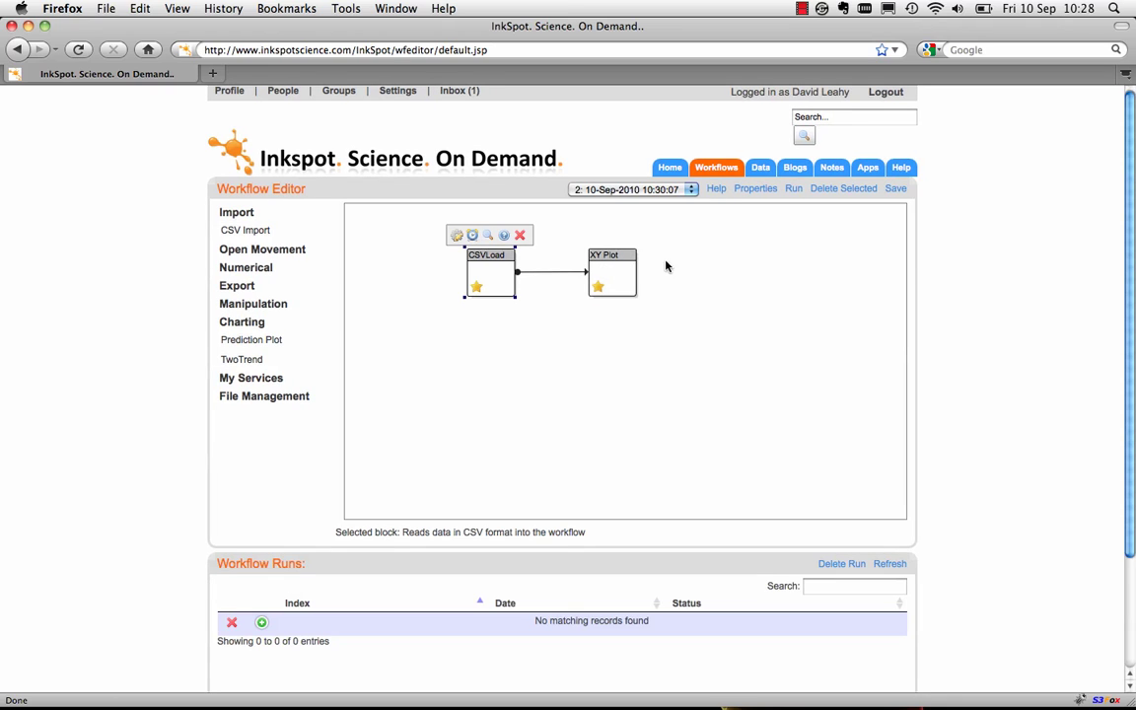
{"action": "left_click", "coordinate": [894, 191]}
{"action": "left_click", "coordinate": [794, 189]}
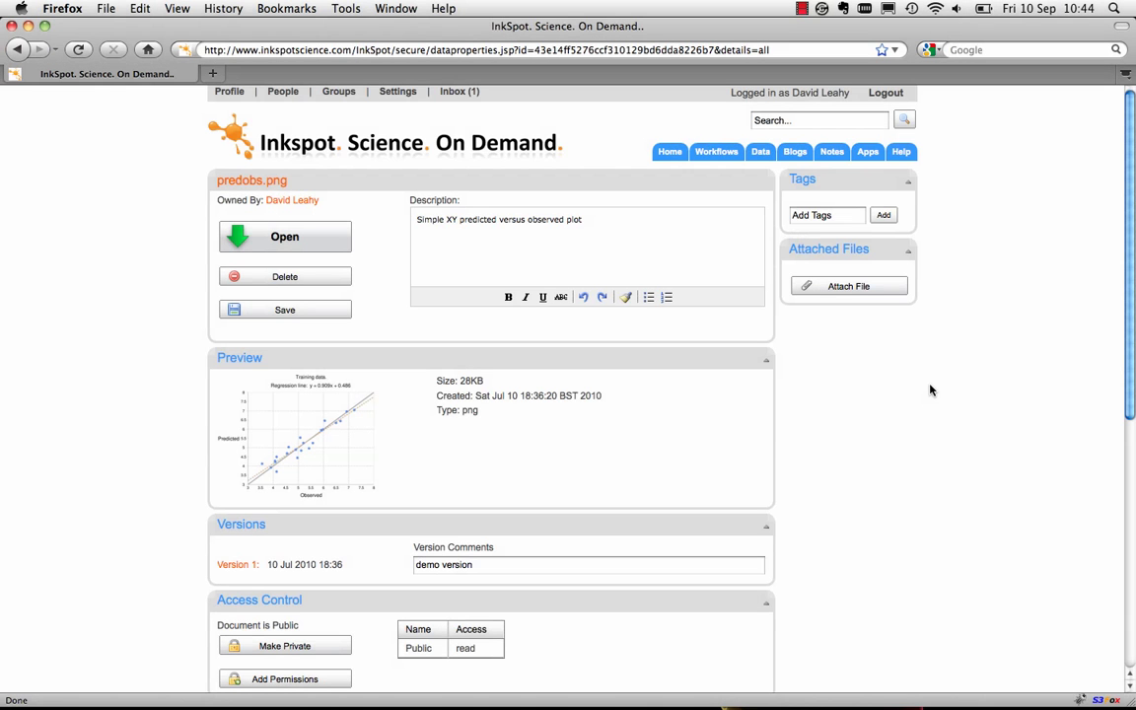
{"action": "left_click", "coordinate": [335, 430]}
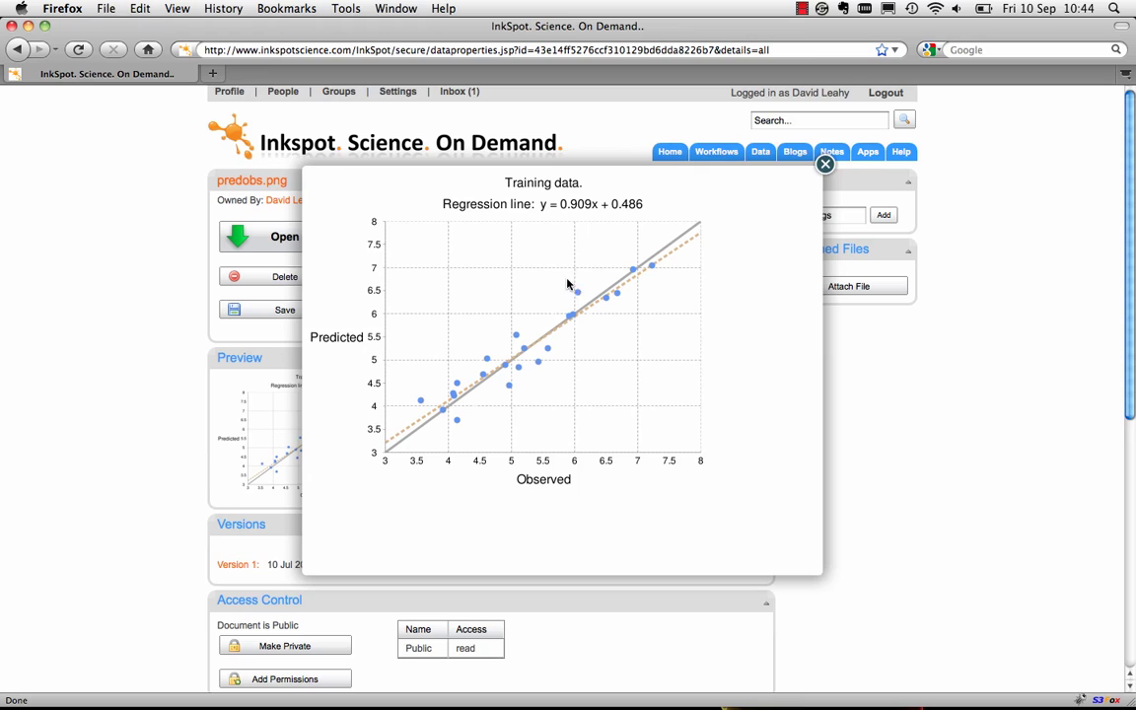
{"action": "left_click", "coordinate": [824, 166]}
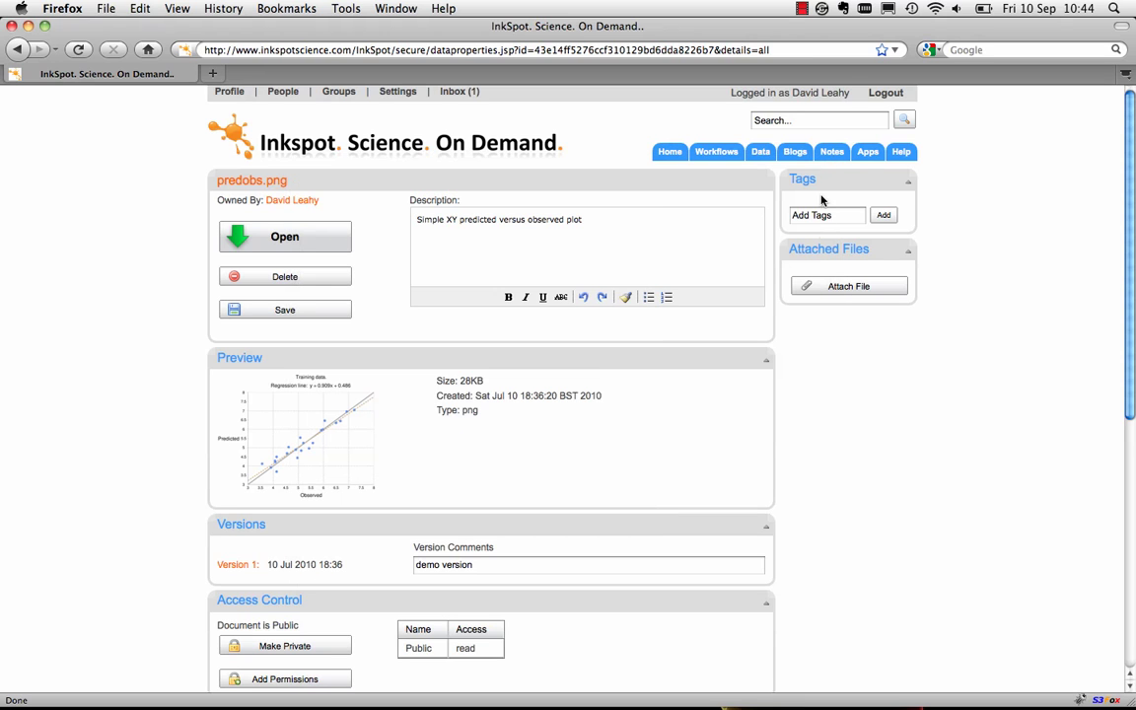
{"action": "scroll", "coordinate": [824, 378], "scroll_direction": "down", "scroll_amount": 5}
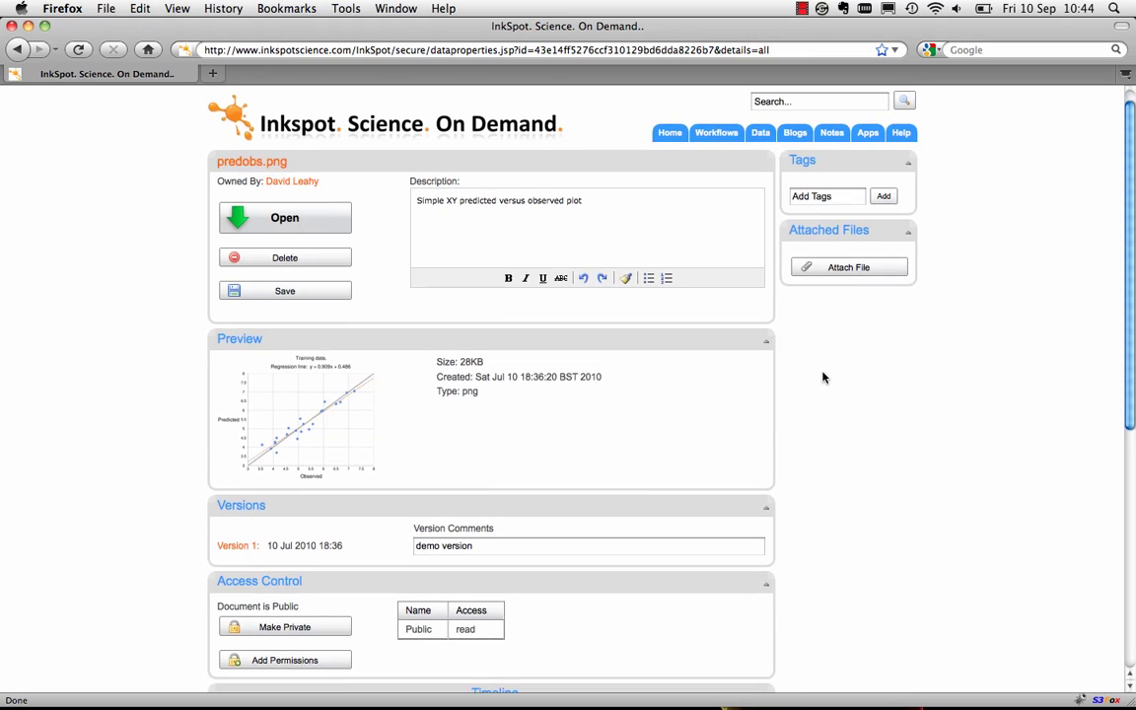
{"action": "scroll", "coordinate": [824, 377], "scroll_direction": "down", "scroll_amount": 10}
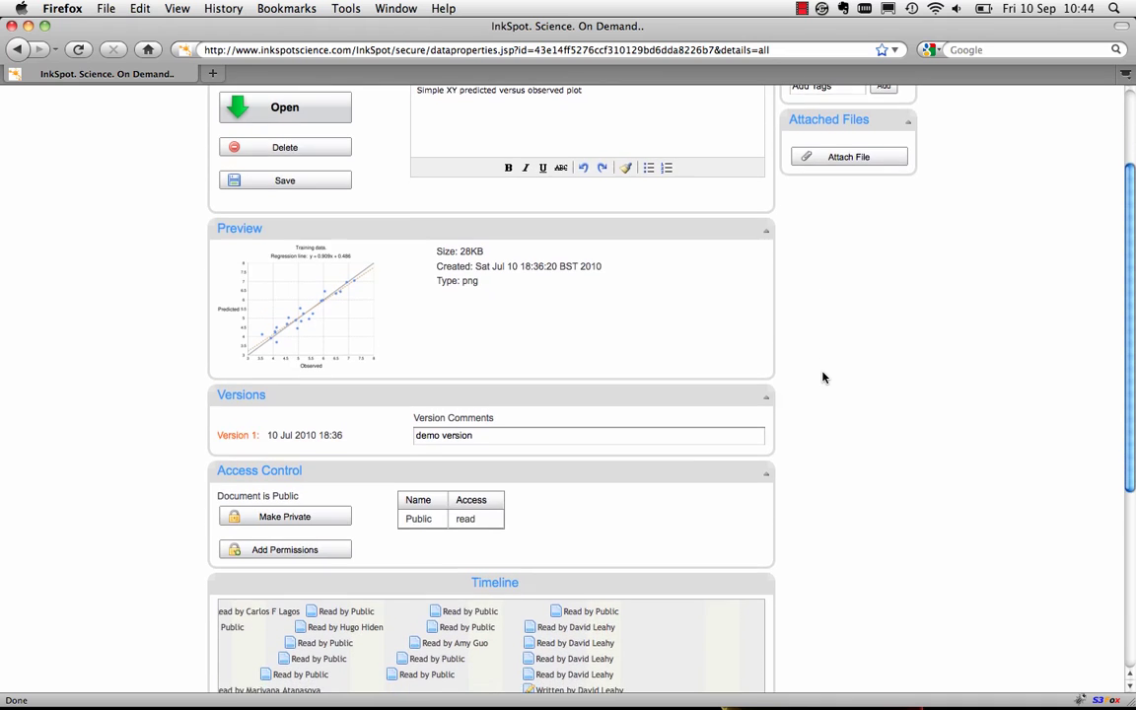
{"action": "scroll", "coordinate": [824, 378], "scroll_direction": "down", "scroll_amount": 3}
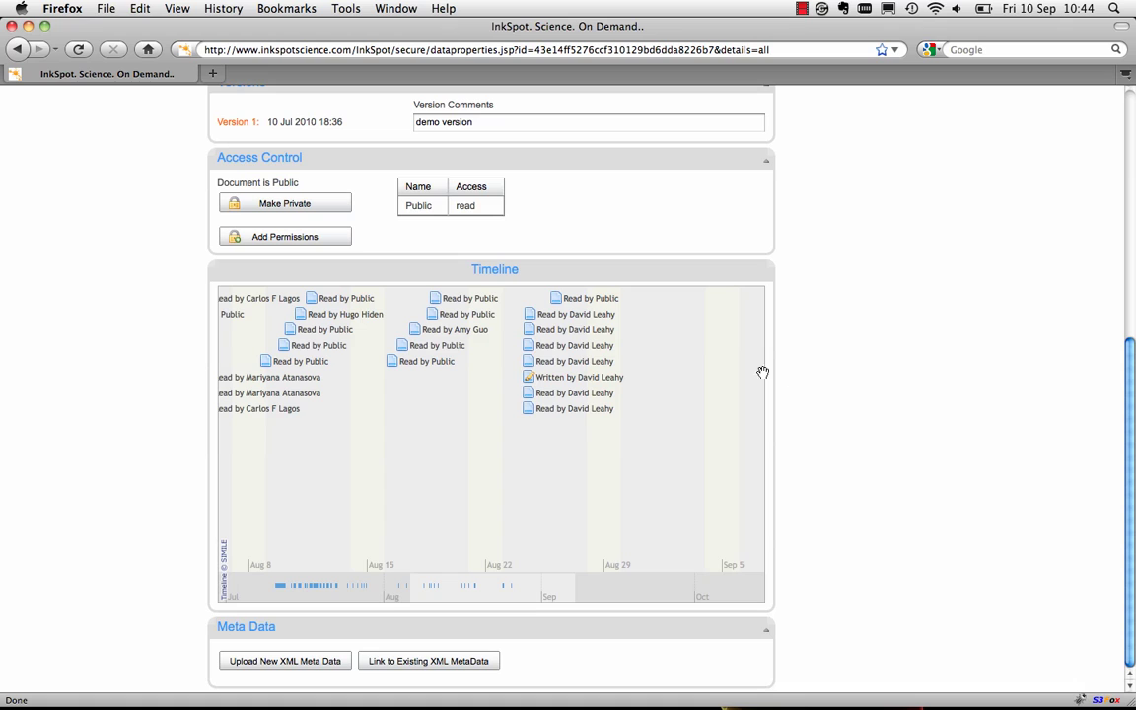
{"action": "left_click_drag", "start_coordinate": [386, 431], "coordinate": [530, 426]}
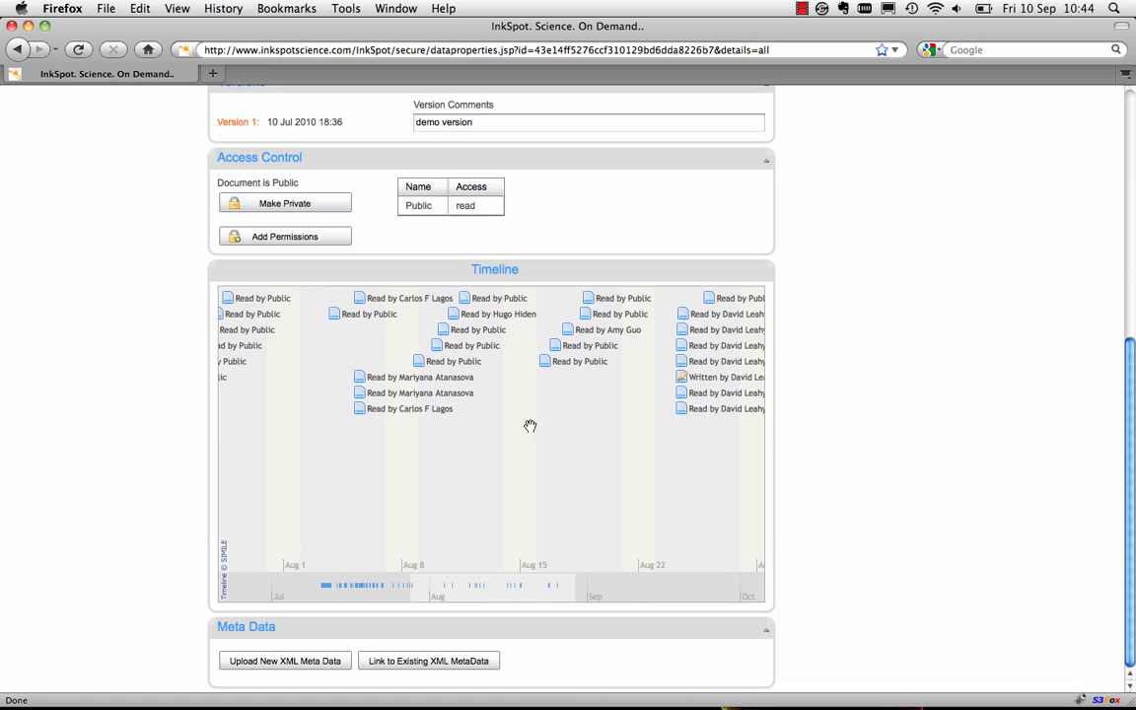
{"action": "left_click", "coordinate": [593, 332]}
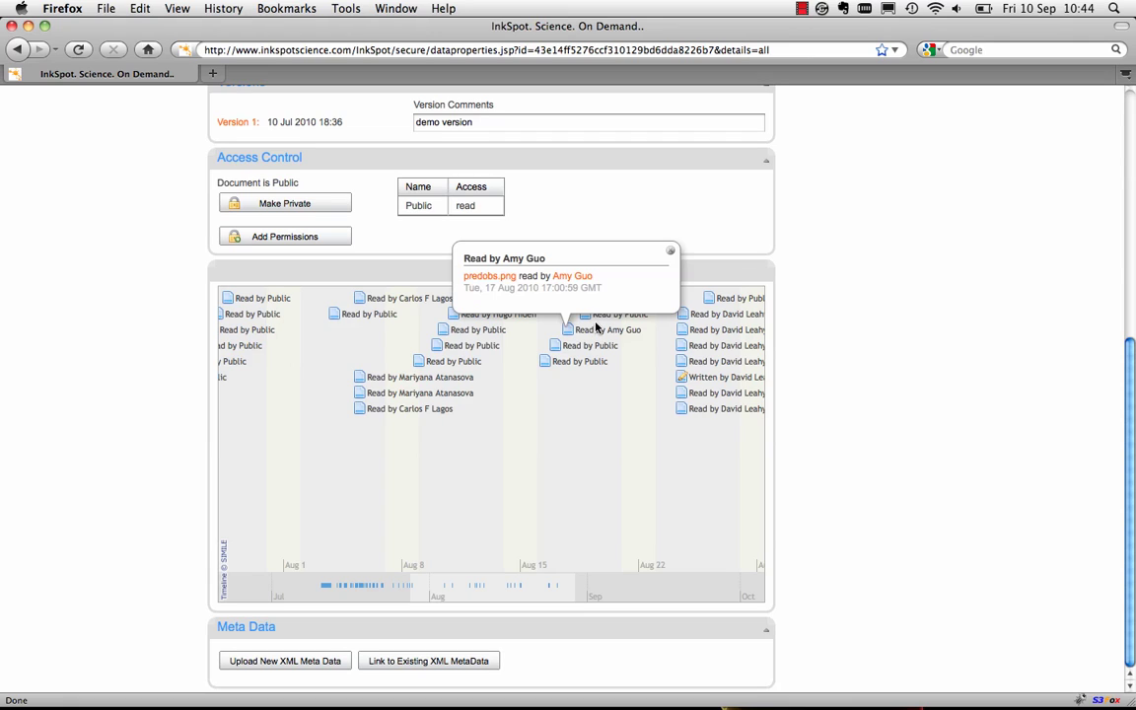
{"action": "left_click", "coordinate": [671, 255]}
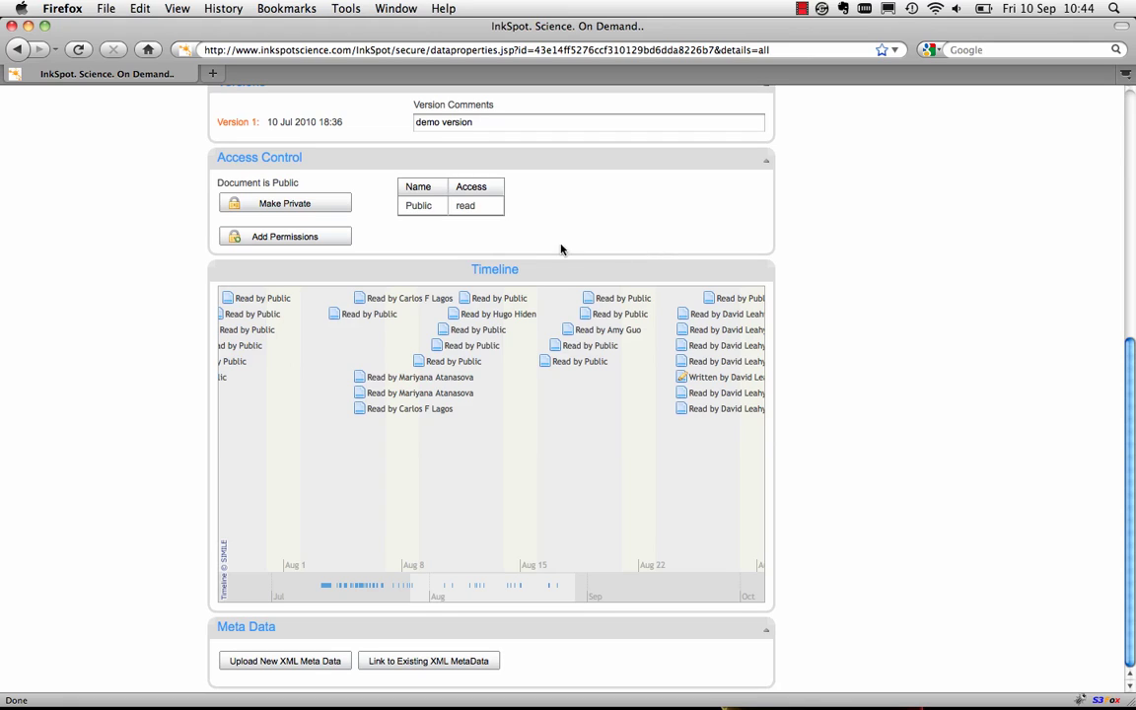
{"action": "left_click", "coordinate": [454, 215]}
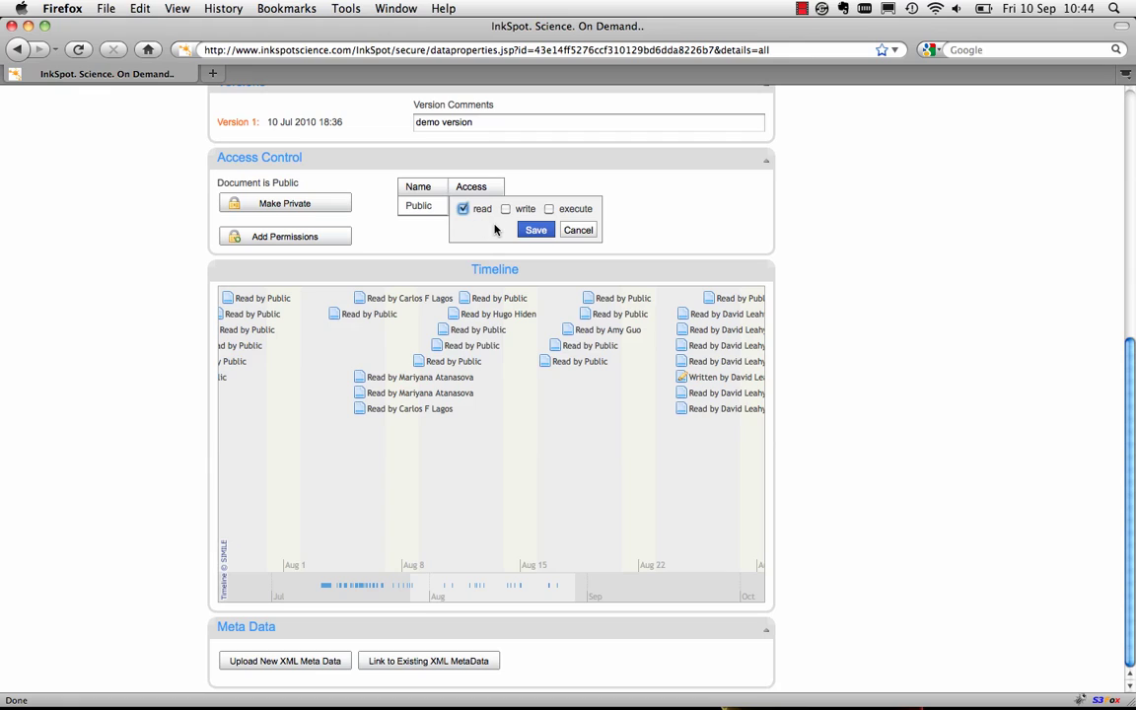
{"action": "left_click", "coordinate": [577, 230]}
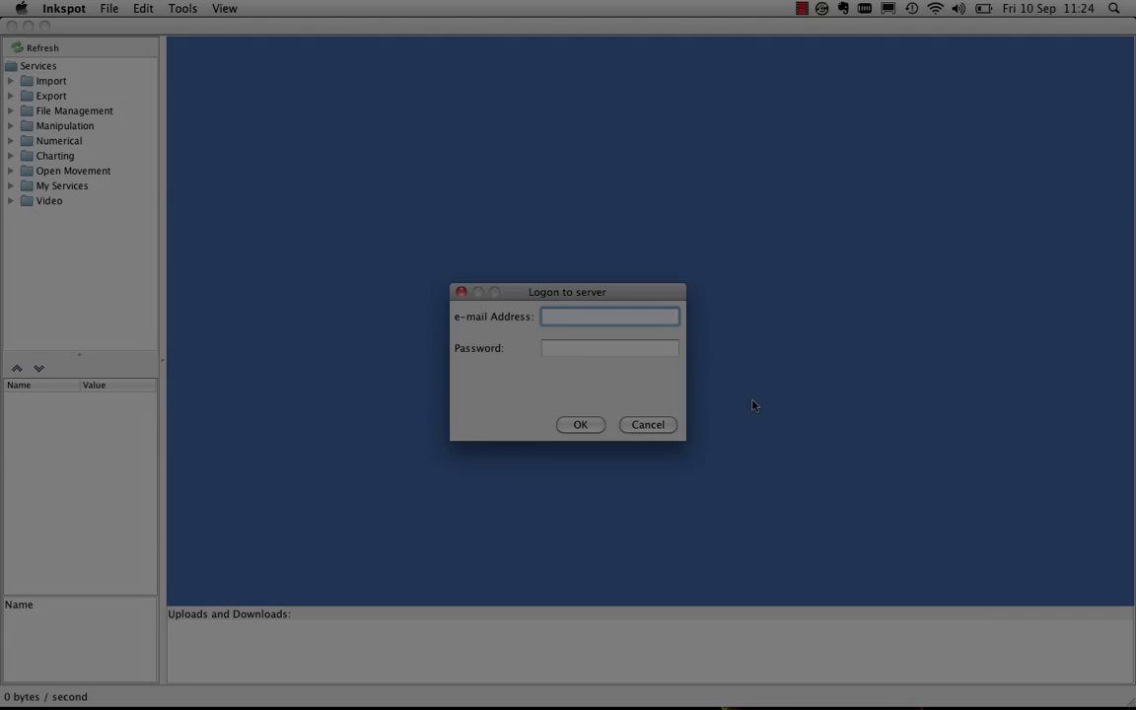
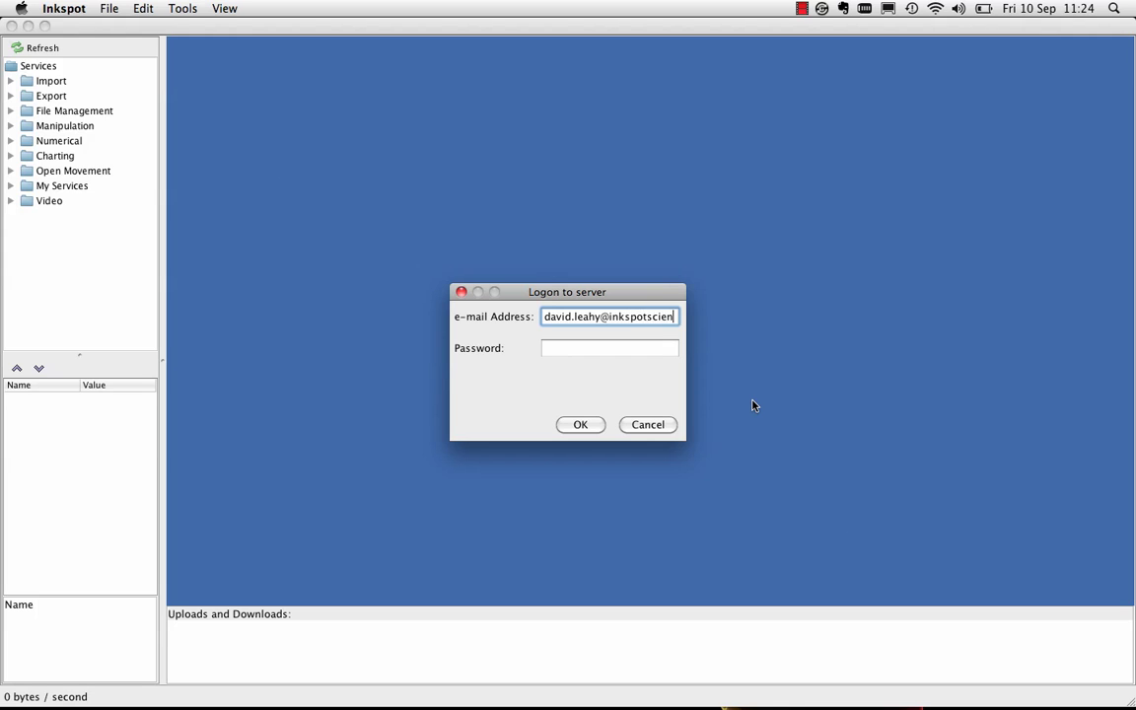
Enter the account e-mail and password in the Logon to server dialog
{"action": "key", "text": "Tab"}
{"action": "type", "text": "******"}
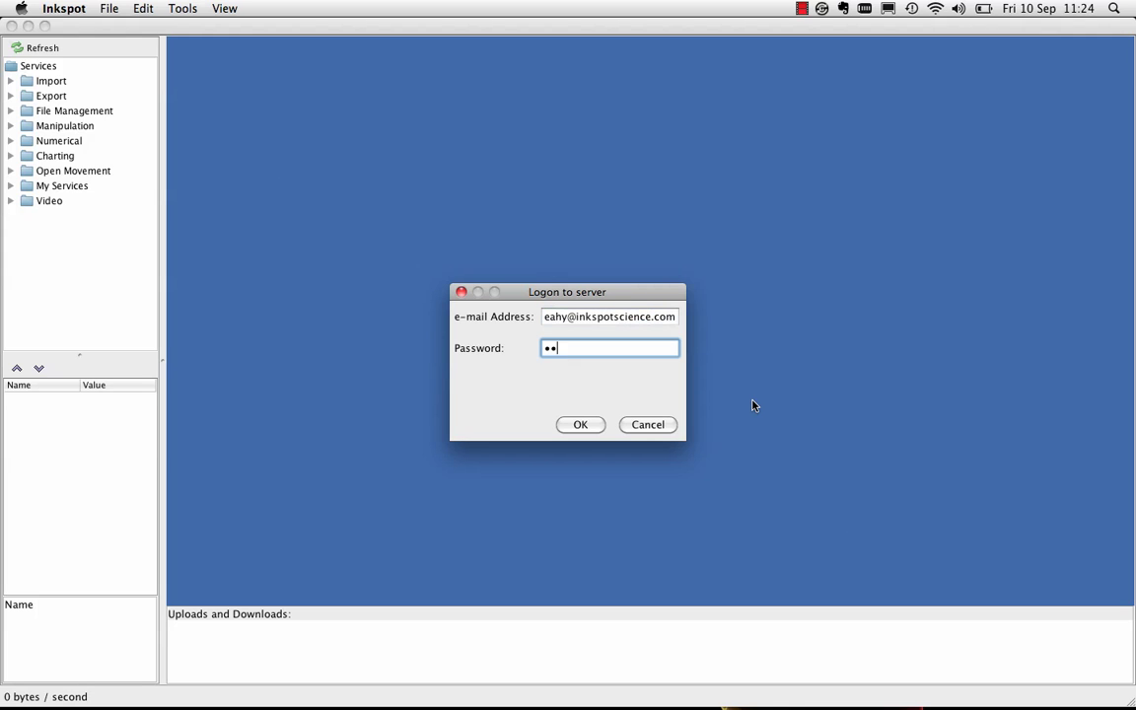
{"action": "type", "text": "**"}
Log on, enlarge the File Browser, and open the Designer Services folder
{"action": "left_click", "coordinate": [591, 425]}
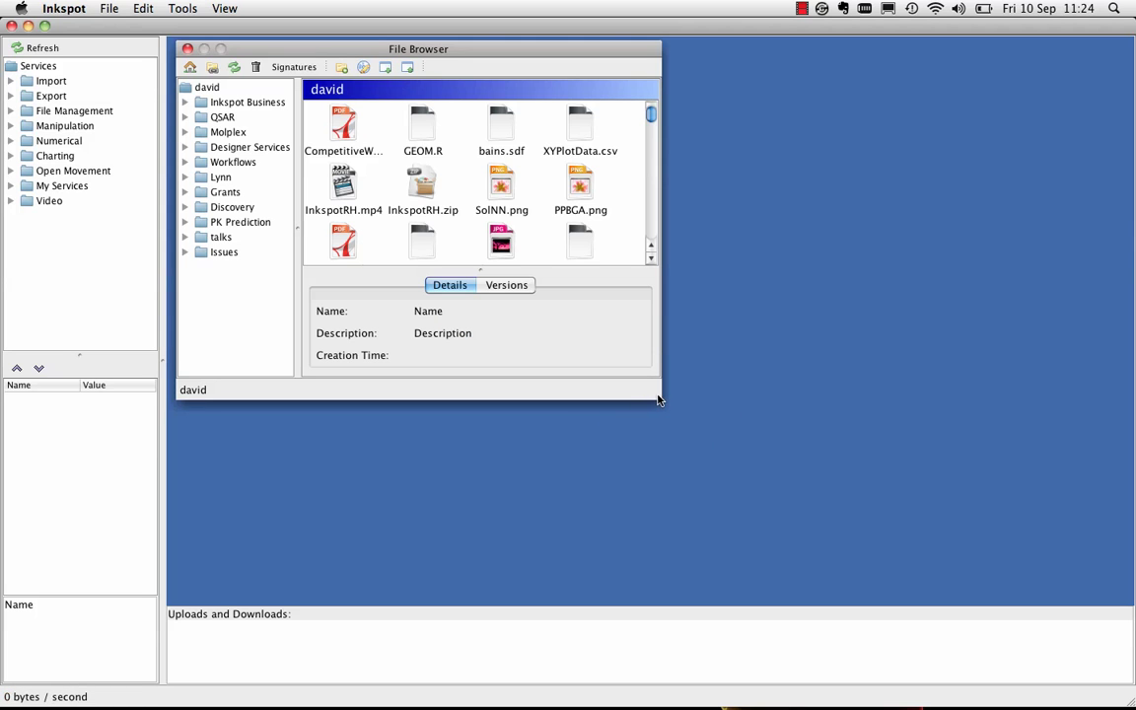
{"action": "left_click_drag", "start_coordinate": [658, 398], "coordinate": [767, 534]}
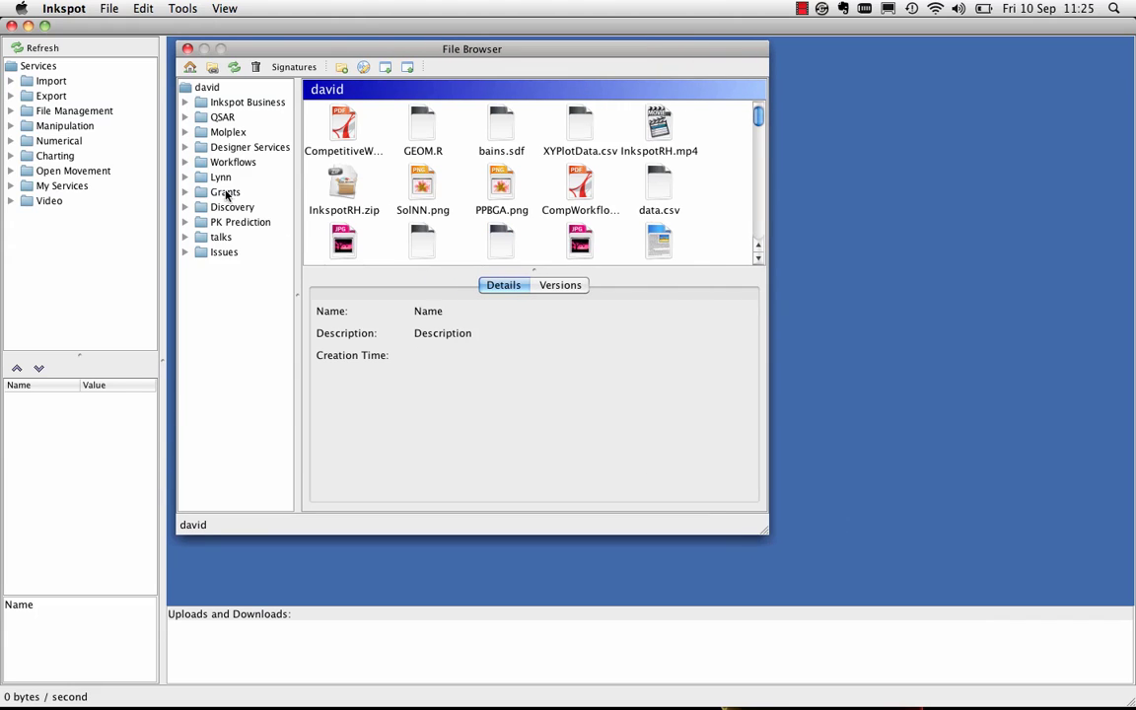
{"action": "left_click", "coordinate": [233, 148]}
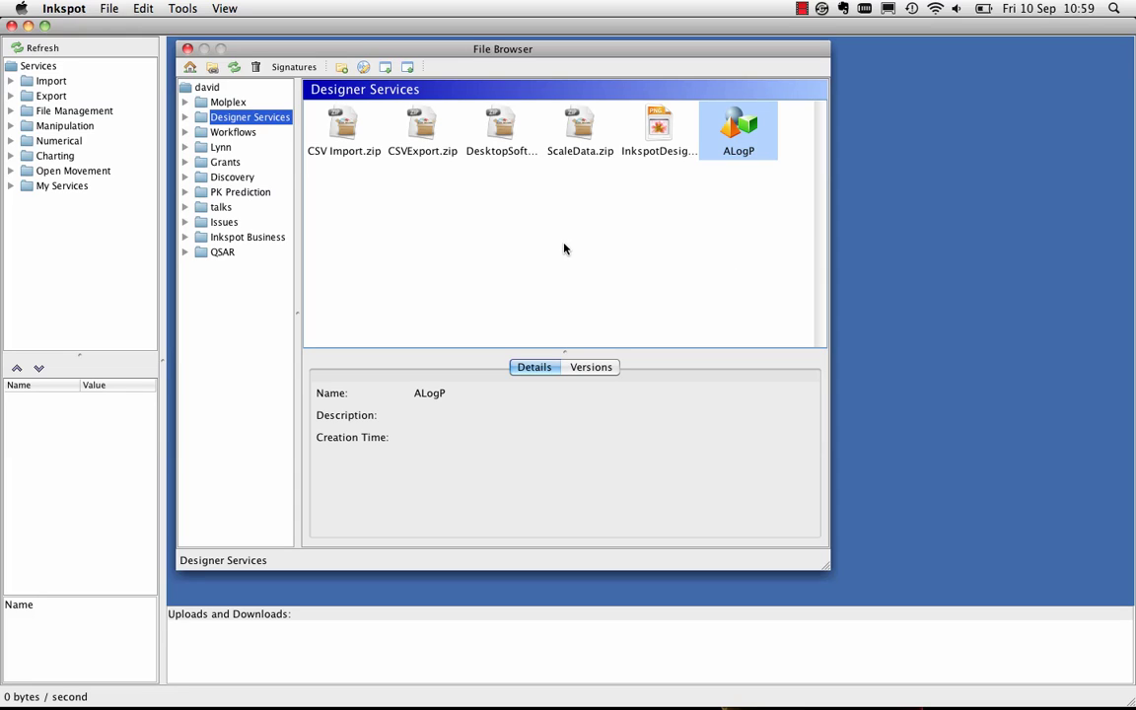
Use File > New > R Service to create 'TestR' in the Designer Services folder
{"action": "left_click", "coordinate": [104, 8]}
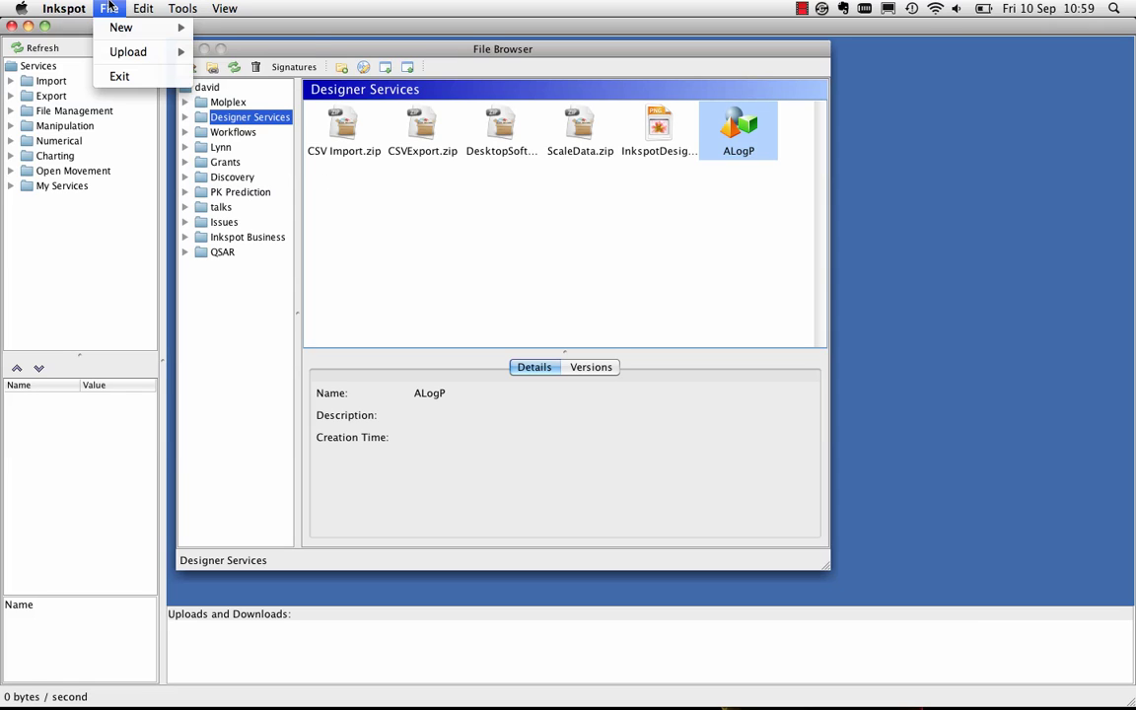
{"action": "mouse_move", "coordinate": [116, 28]}
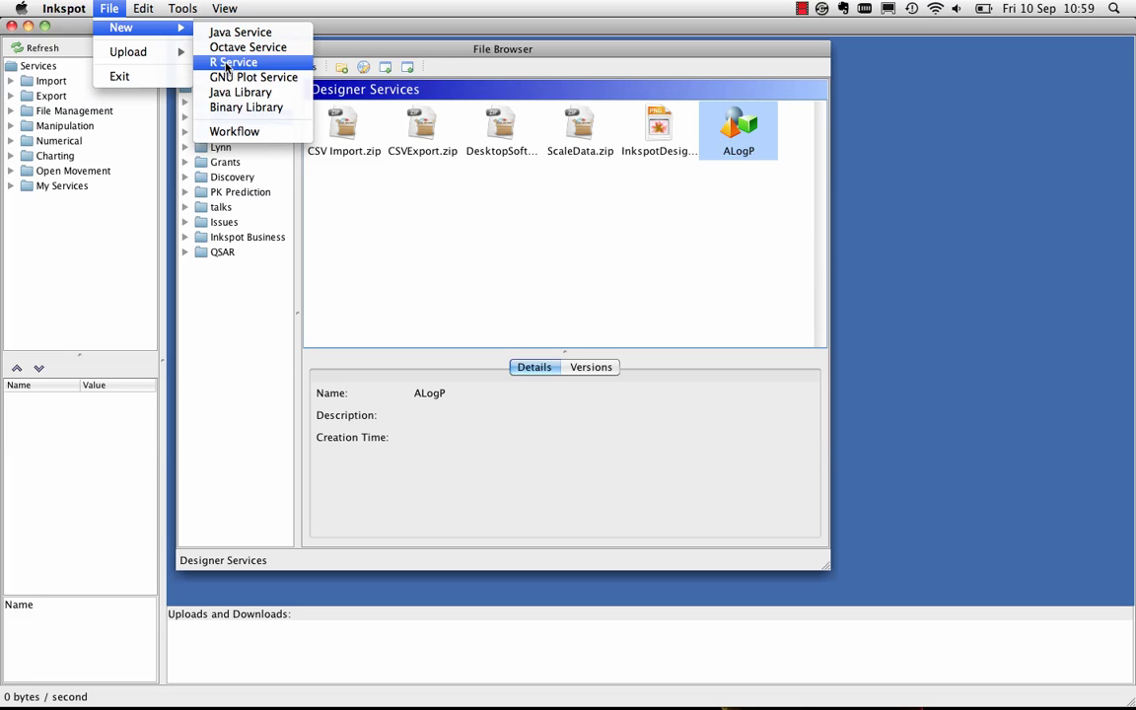
{"action": "left_click", "coordinate": [227, 66]}
{"action": "left_click", "coordinate": [567, 308]}
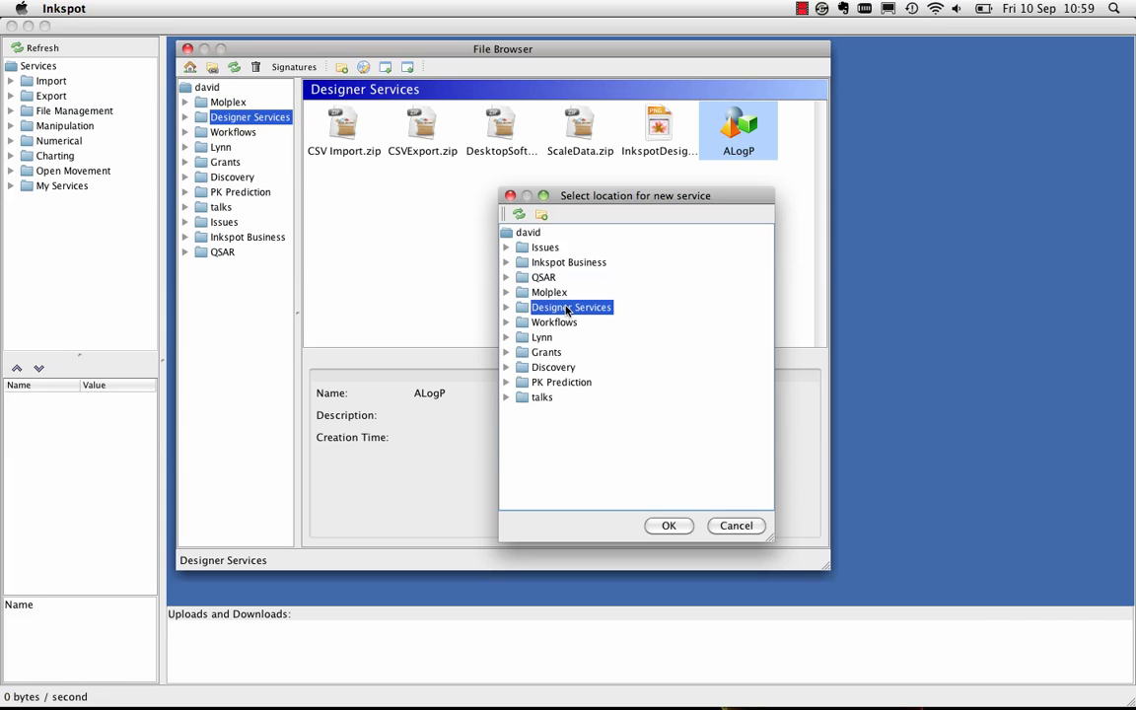
{"action": "left_click", "coordinate": [666, 525]}
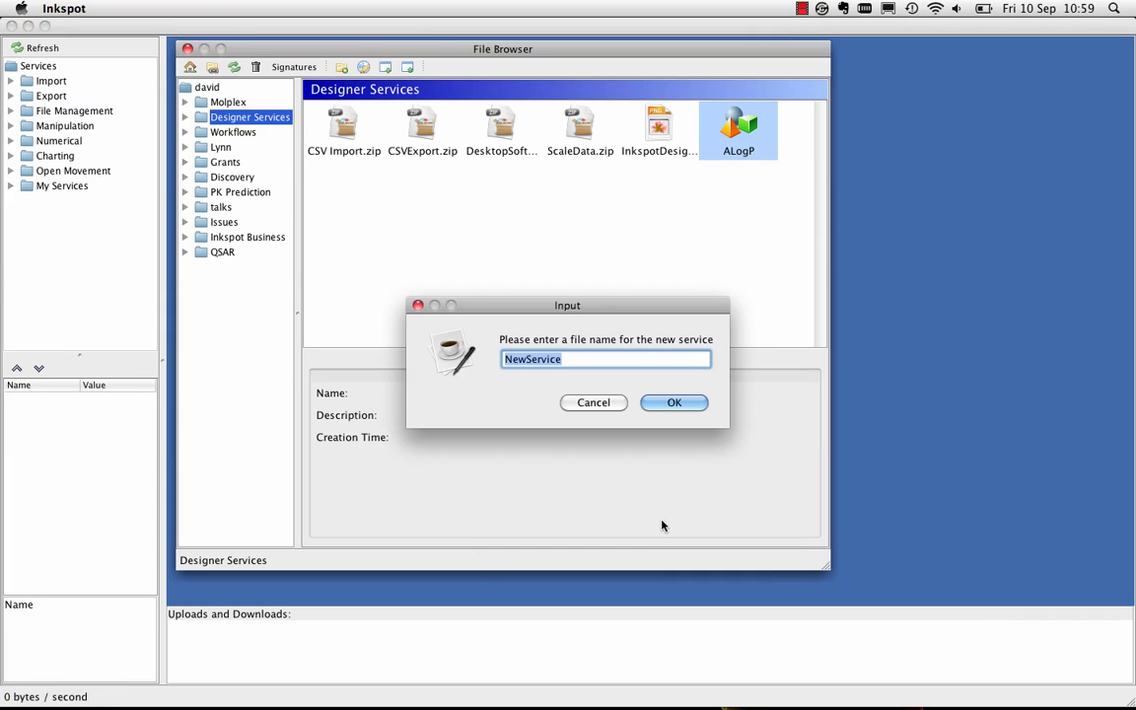
{"action": "type", "text": "TestR"}
{"action": "left_click", "coordinate": [671, 403]}
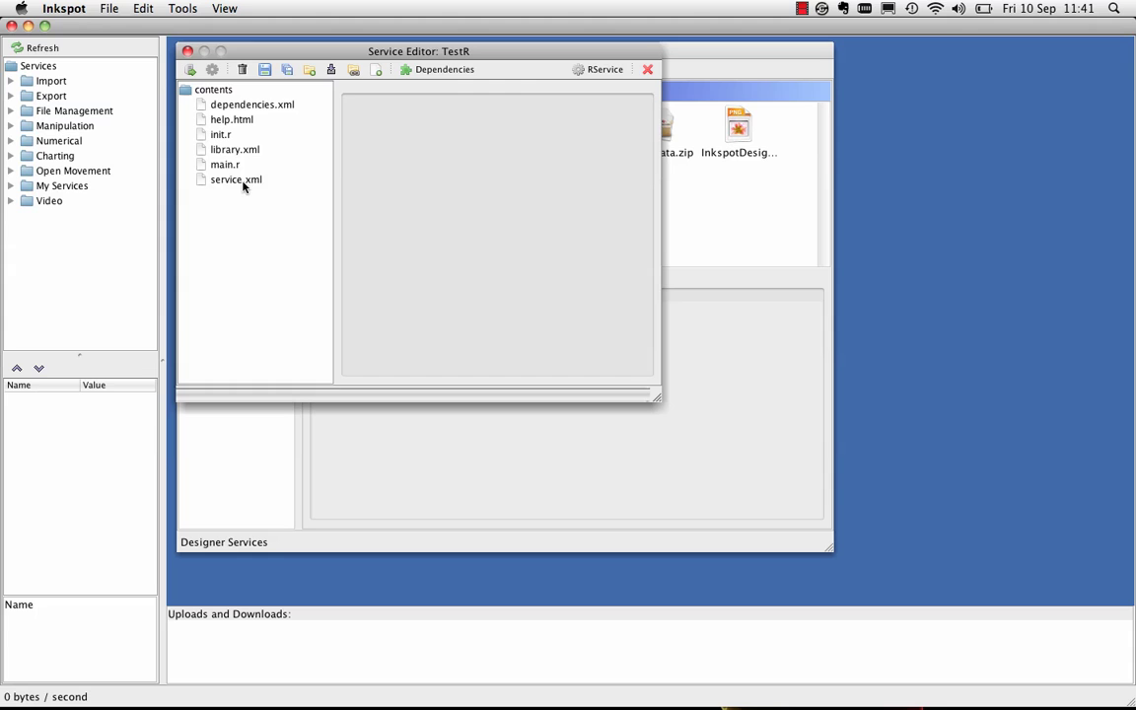
In TestR's service.xml, set the name to TestR and the description to Test R Service
{"action": "left_click", "coordinate": [241, 183]}
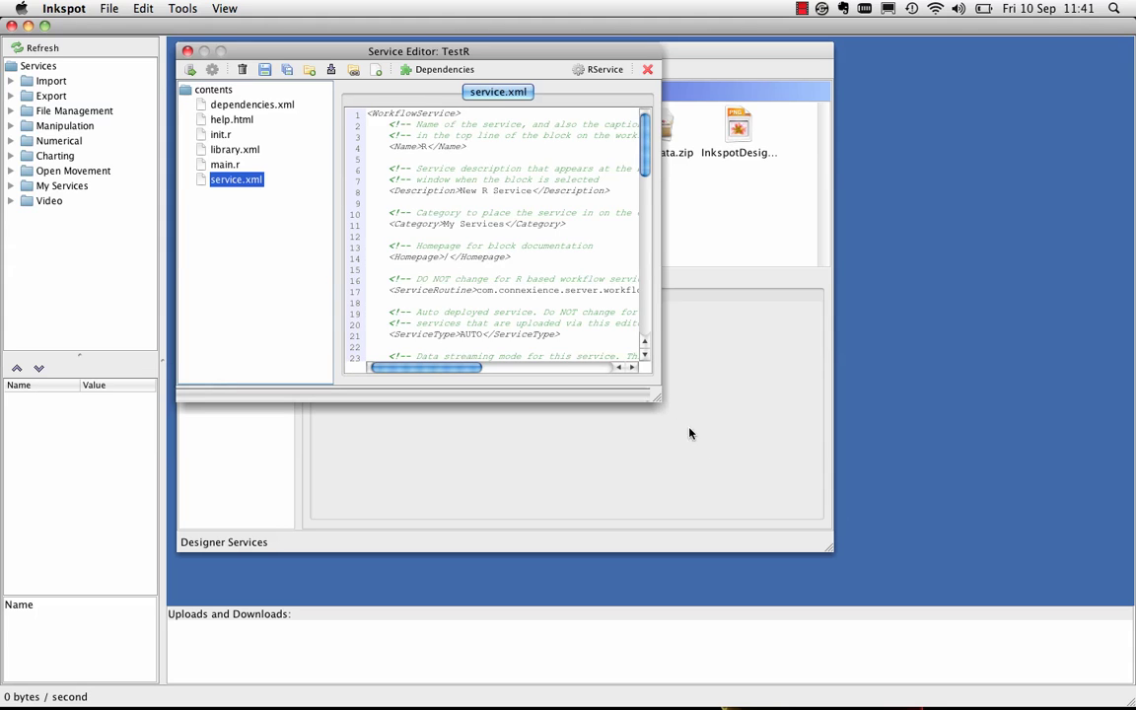
{"action": "left_click_drag", "start_coordinate": [661, 404], "coordinate": [859, 593]}
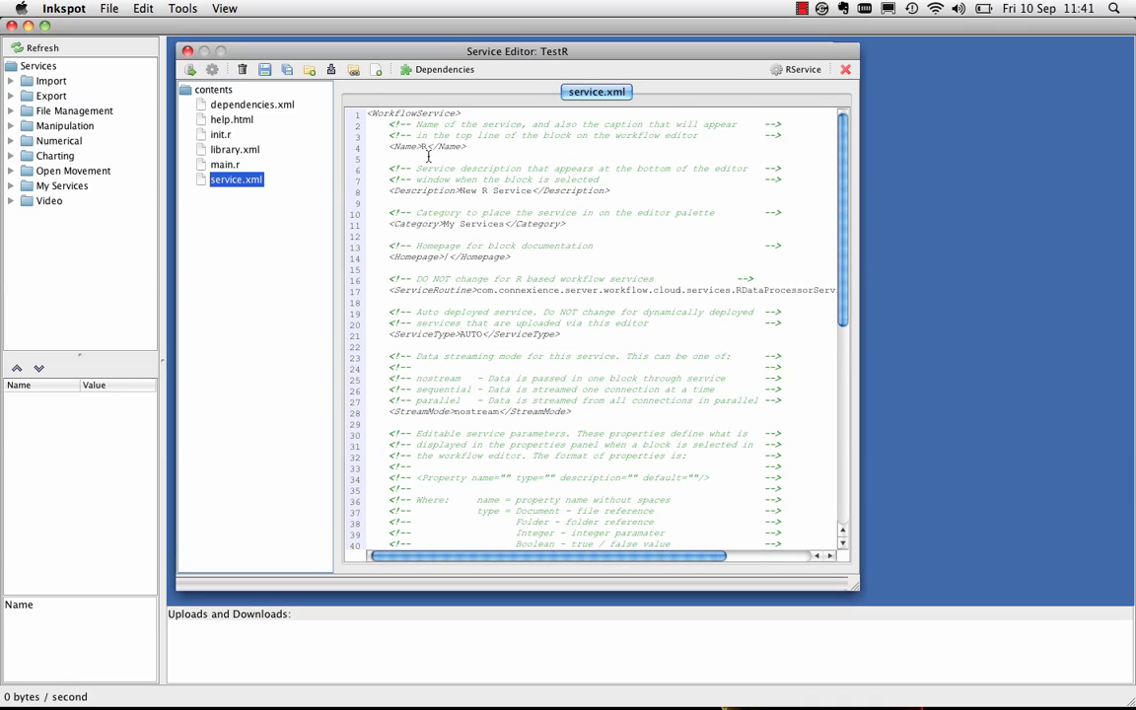
{"action": "type", "text": "Test"}
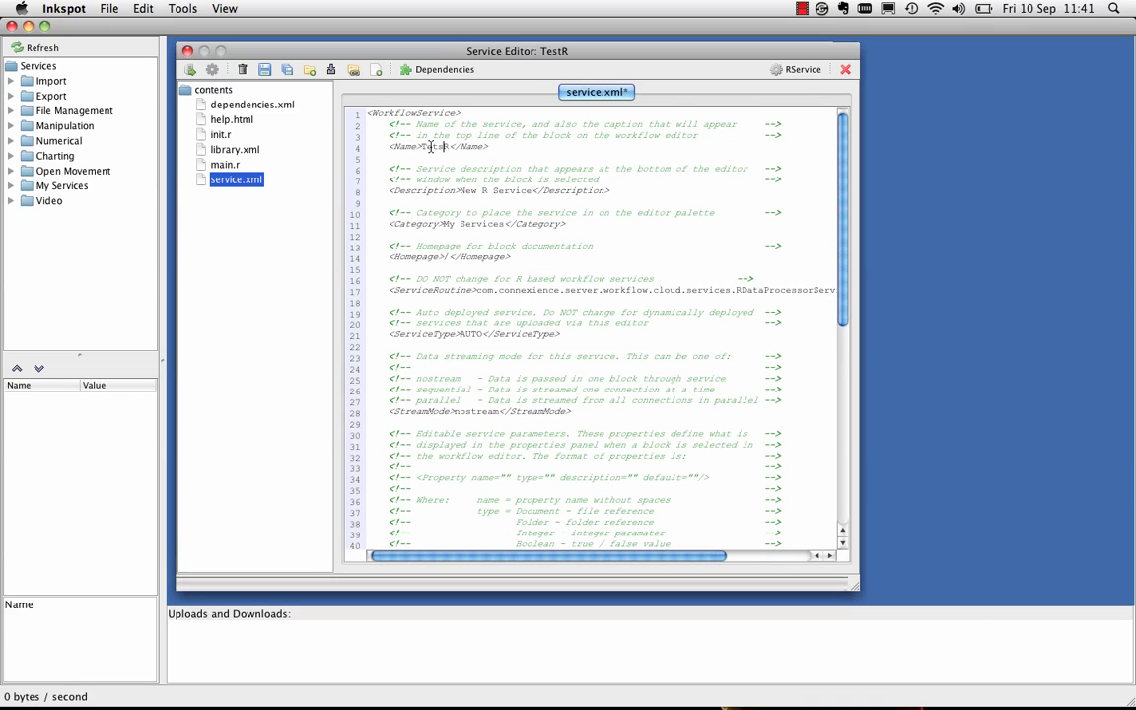
{"action": "double_click", "coordinate": [473, 193]}
{"action": "type", "text": "Test"}
Review the Properties, Inputs and Outputs tags further down service.xml
{"action": "scroll", "coordinate": [474, 211], "scroll_direction": "down", "scroll_amount": 8}
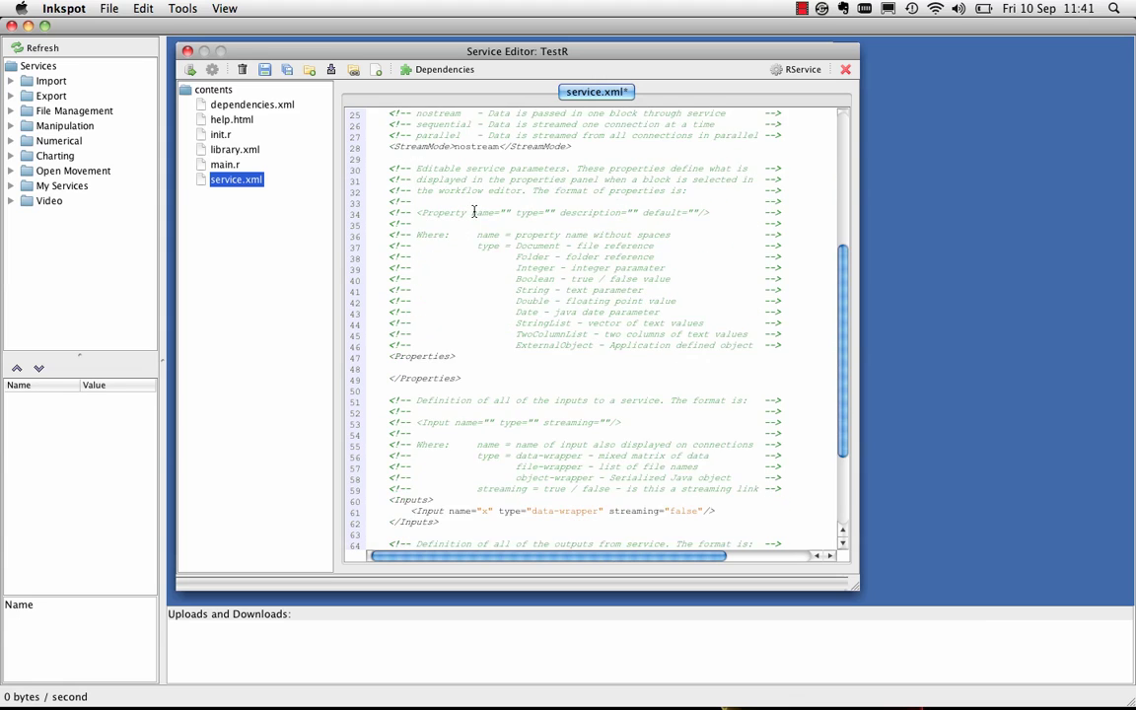
{"action": "scroll", "coordinate": [474, 211], "scroll_direction": "down", "scroll_amount": 3}
{"action": "double_click", "coordinate": [430, 269]}
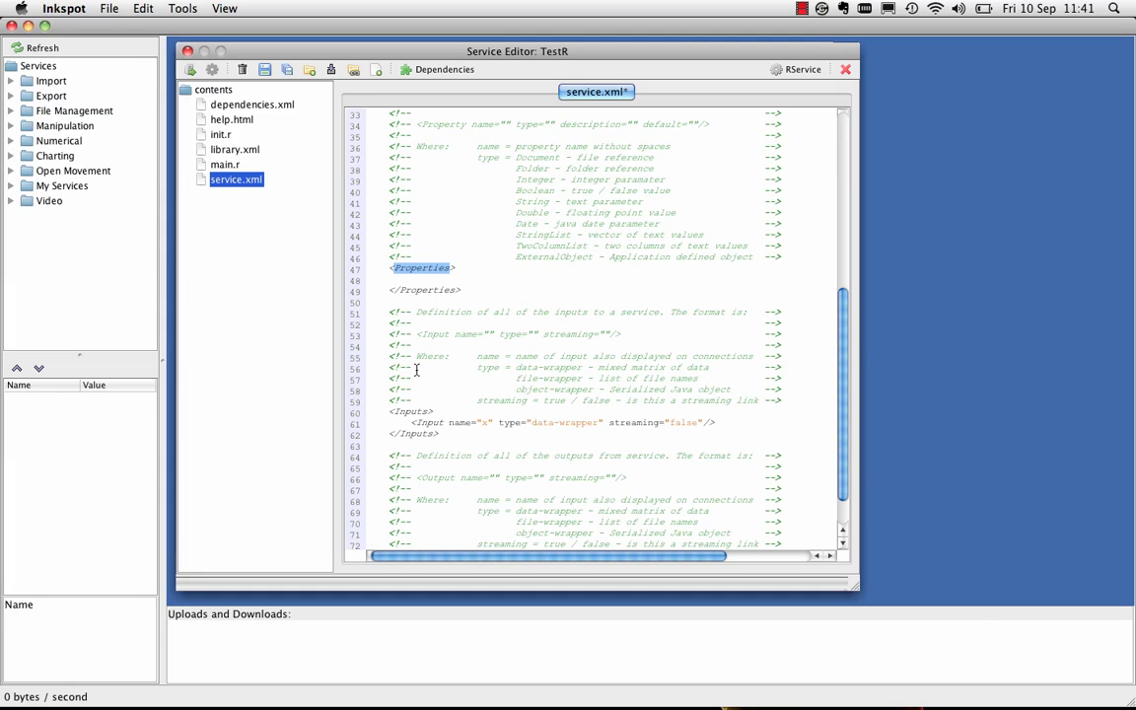
{"action": "left_click", "coordinate": [410, 411]}
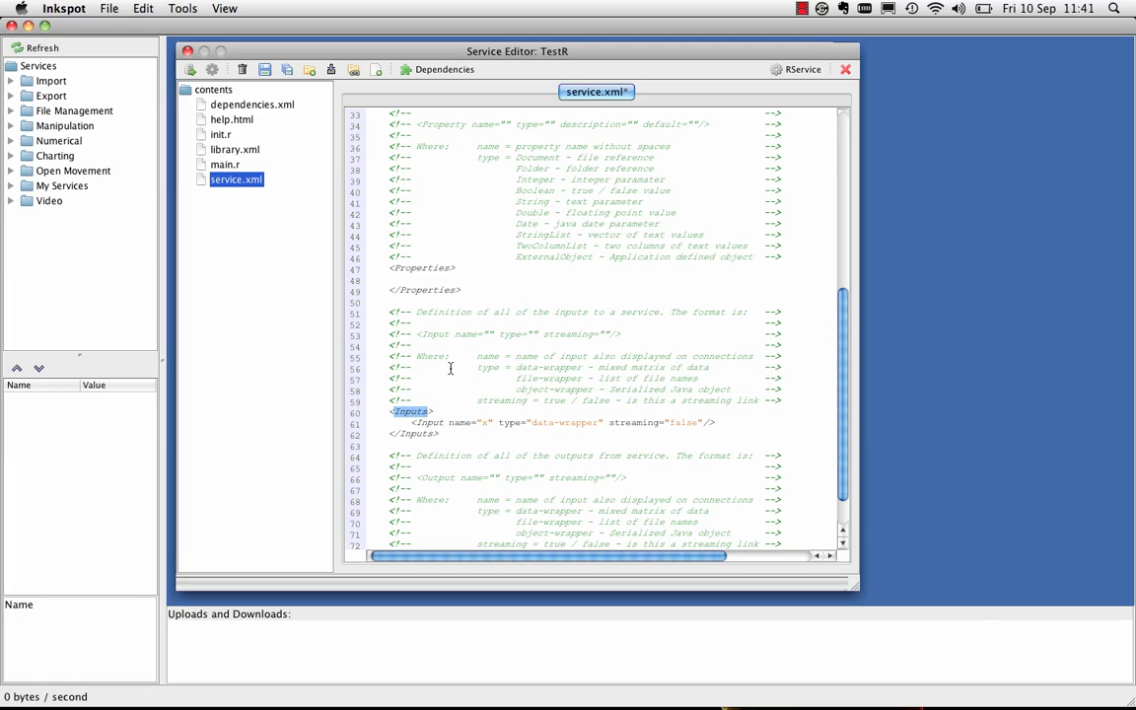
{"action": "scroll", "coordinate": [450, 368], "scroll_direction": "down", "scroll_amount": 2}
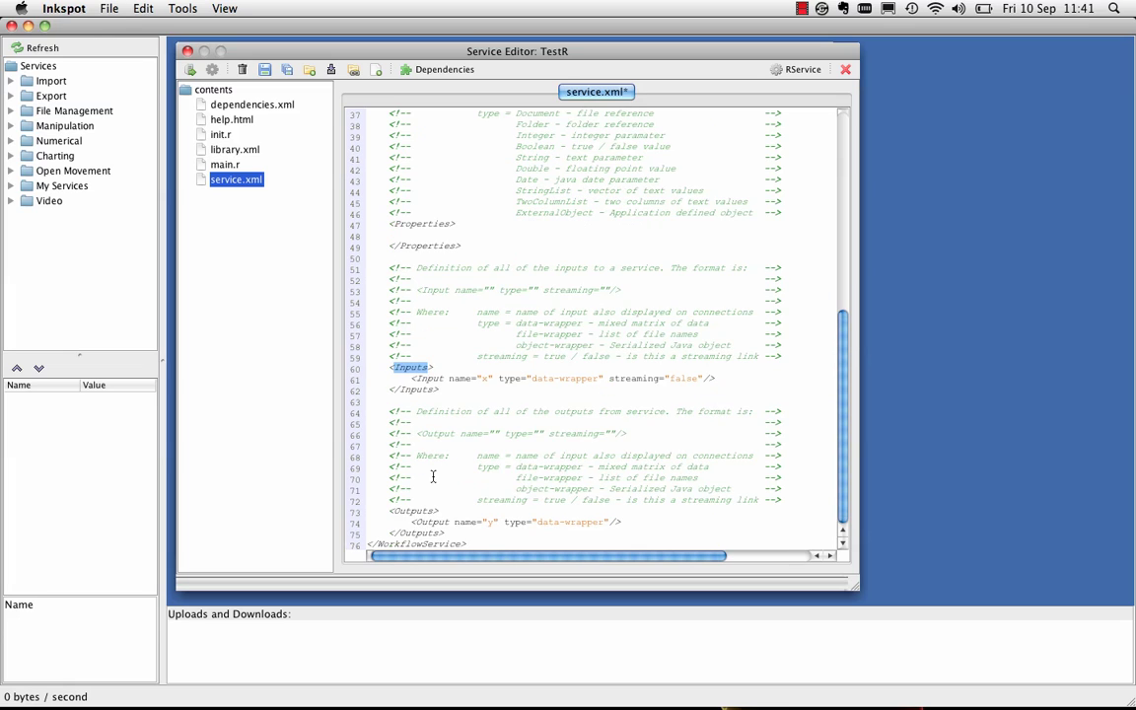
{"action": "double_click", "coordinate": [414, 511]}
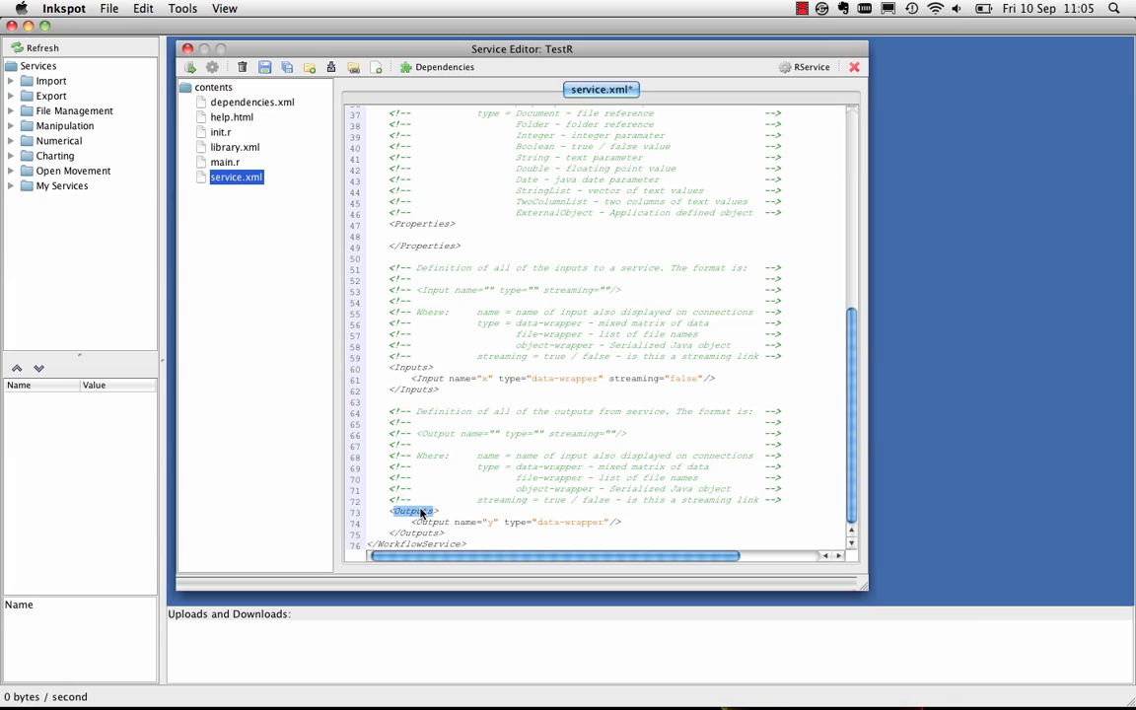
Inspect main.r's y<-x line and library.xml's commented package line, then open help.html
{"action": "double_click", "coordinate": [225, 162]}
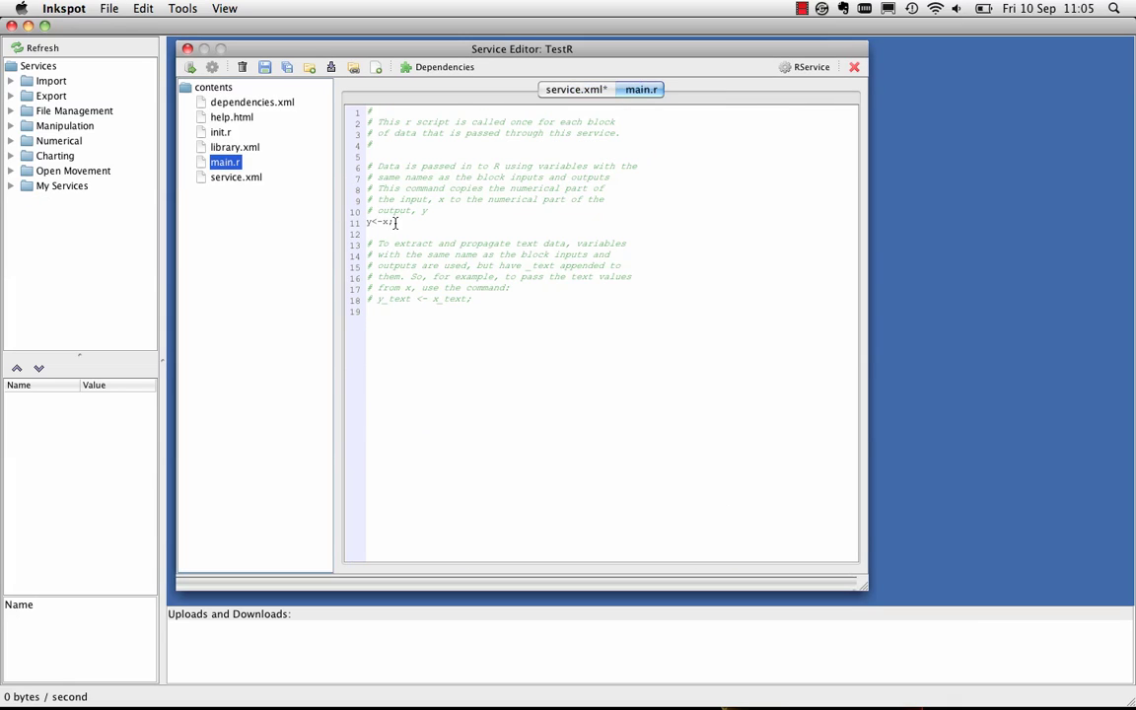
{"action": "left_click_drag", "start_coordinate": [396, 222], "coordinate": [359, 223]}
{"action": "left_click", "coordinate": [235, 147]}
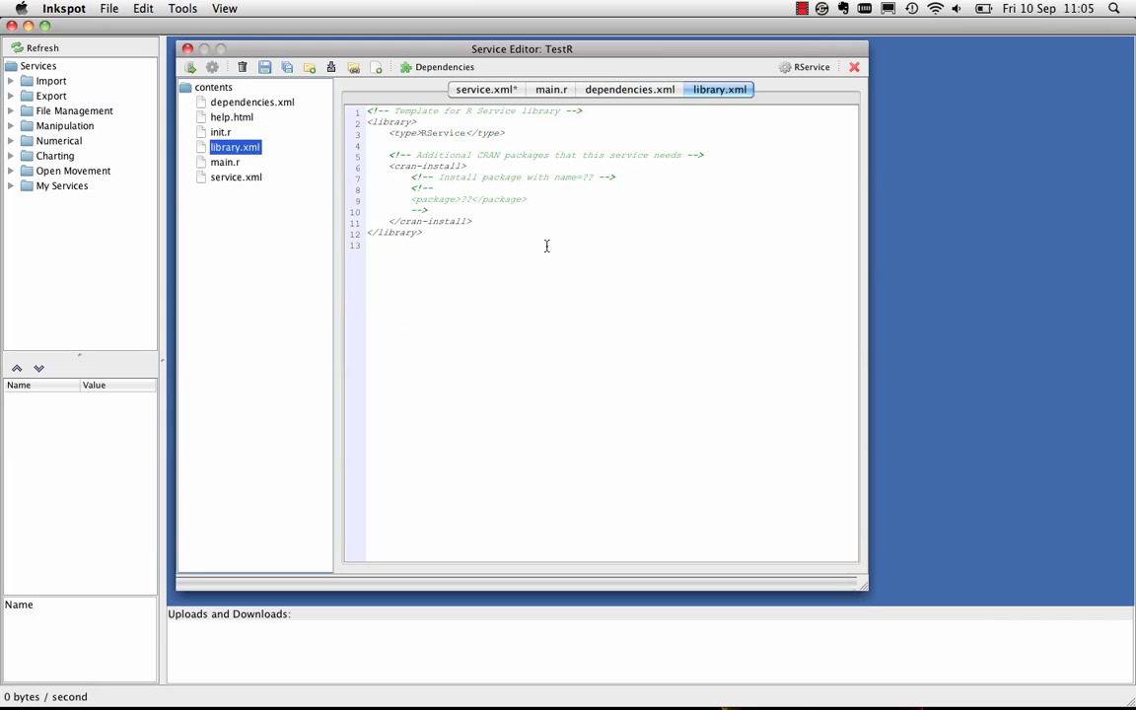
{"action": "triple_click", "coordinate": [469, 202]}
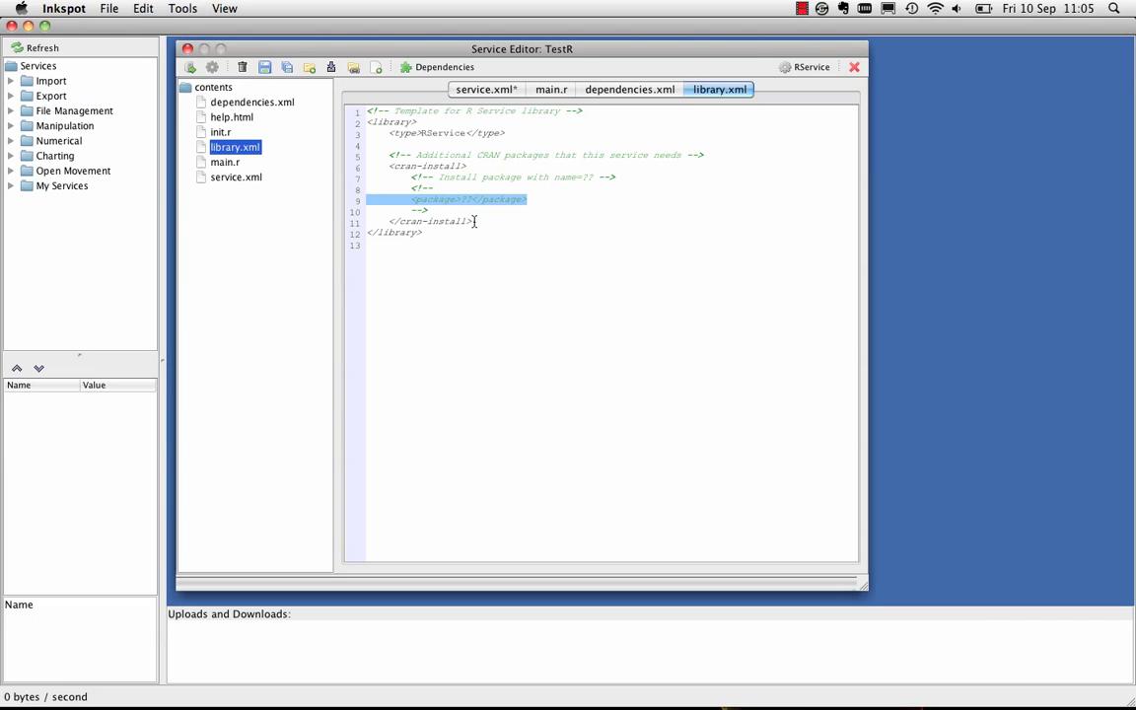
{"action": "left_click", "coordinate": [477, 214]}
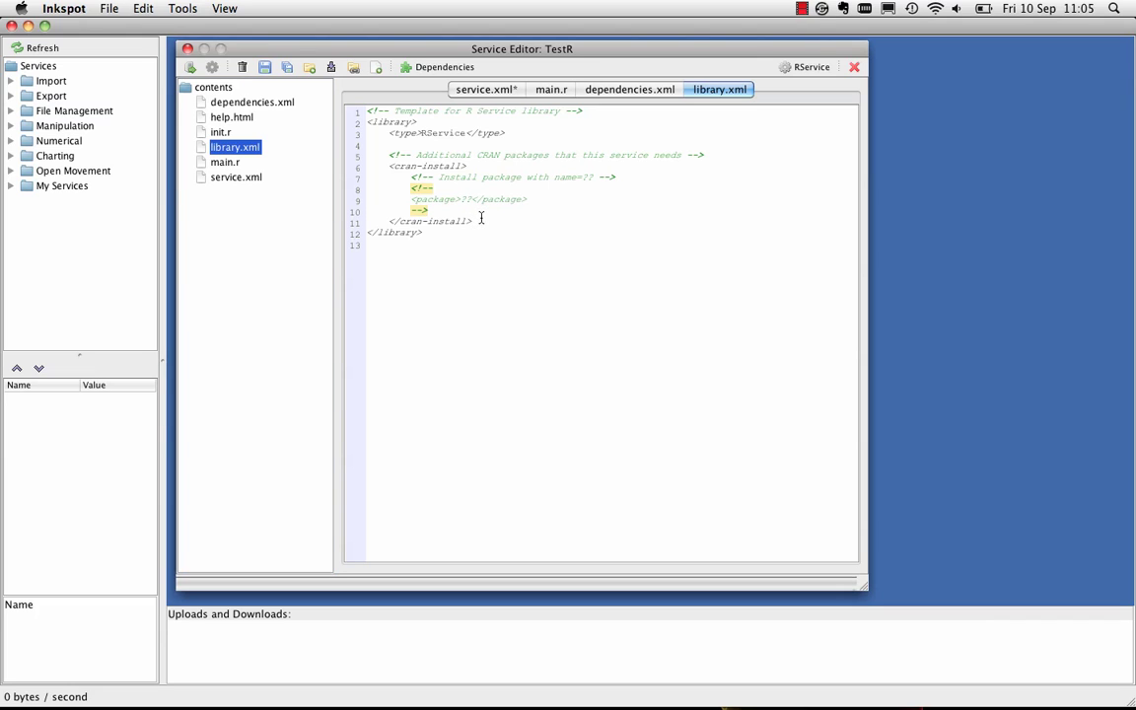
{"action": "double_click", "coordinate": [245, 118]}
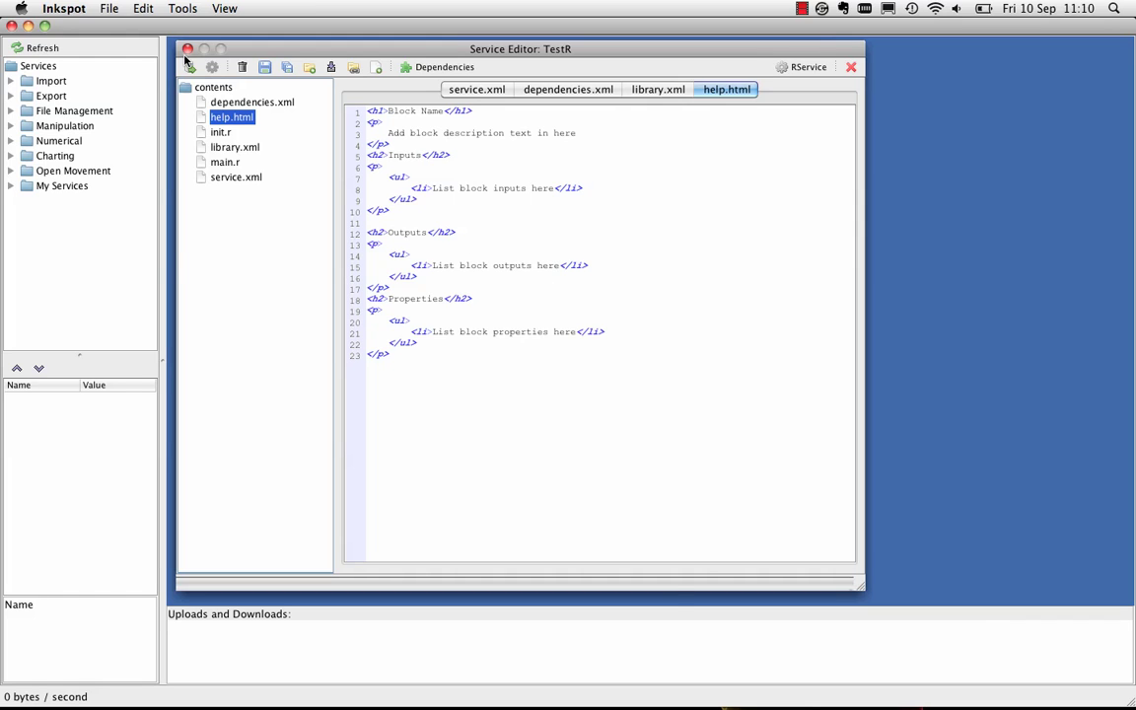
Close TestR and open ALogP's main.r in an enlarged editor to review its rcdk ALogP lines
{"action": "left_click", "coordinate": [187, 48]}
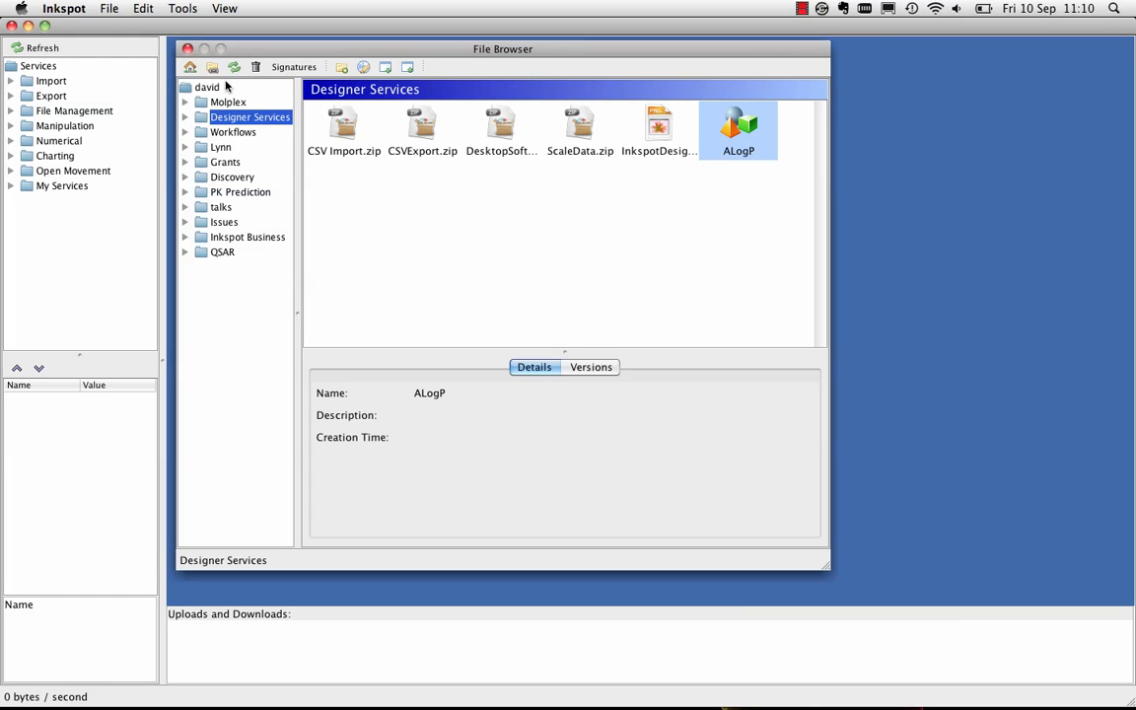
{"action": "double_click", "coordinate": [740, 135]}
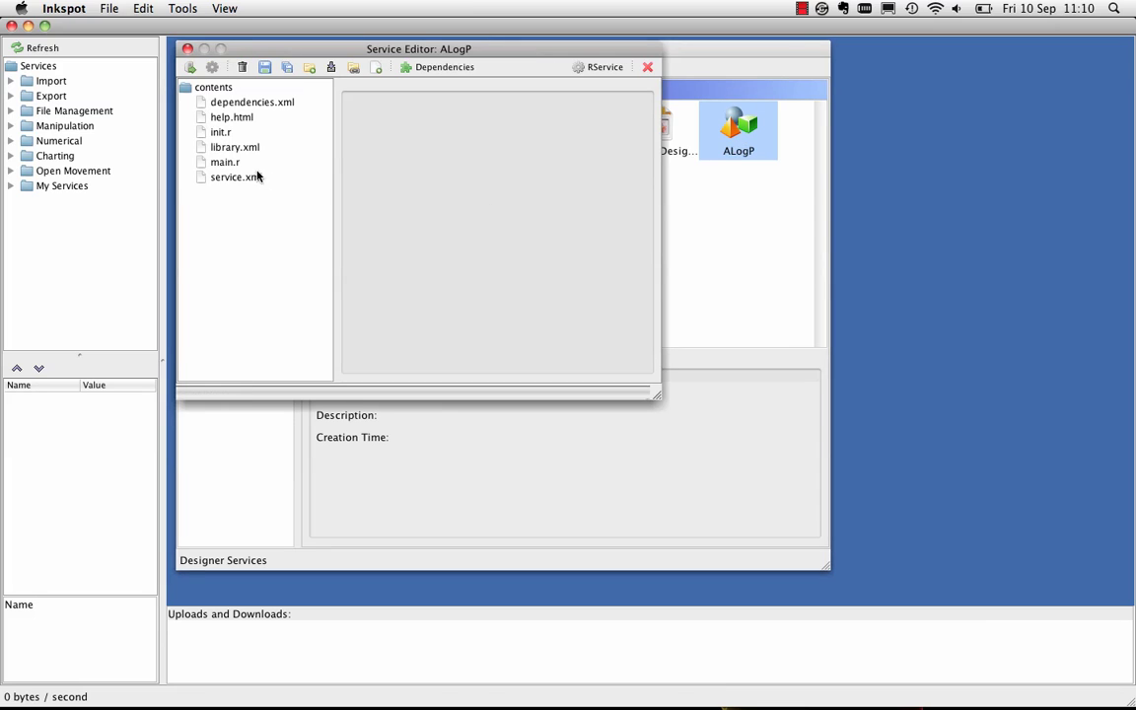
{"action": "double_click", "coordinate": [227, 162]}
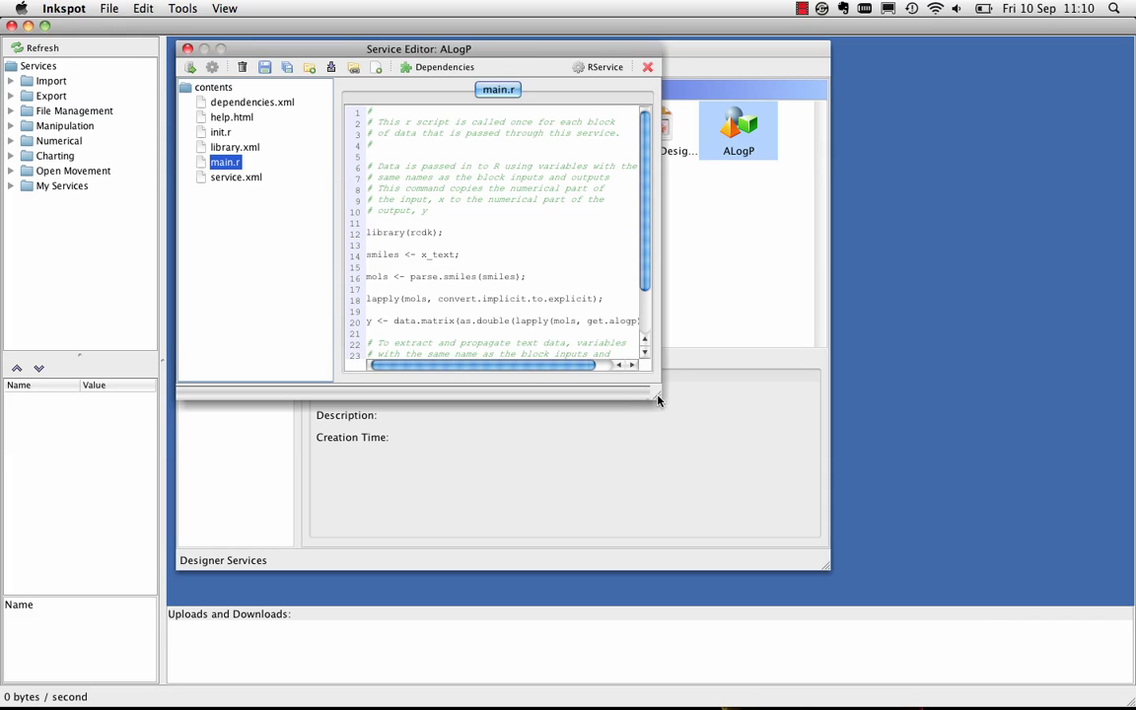
{"action": "left_click_drag", "start_coordinate": [659, 398], "coordinate": [864, 592]}
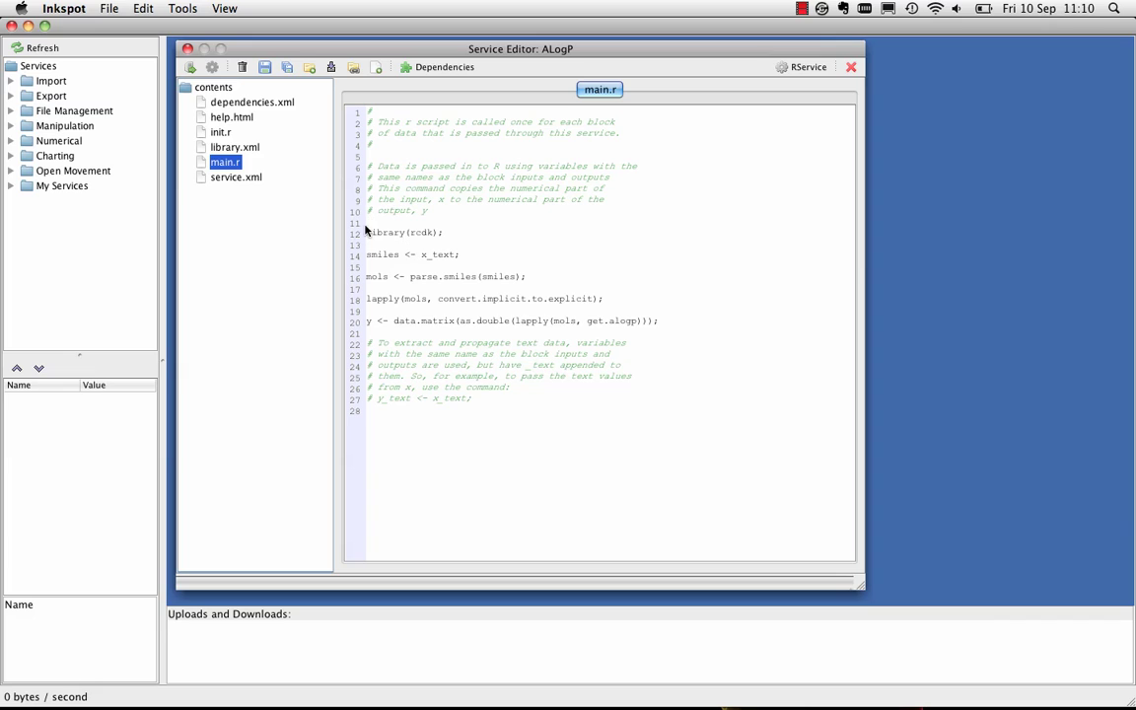
{"action": "left_click_drag", "start_coordinate": [367, 232], "coordinate": [659, 322]}
{"action": "left_click", "coordinate": [576, 275]}
Start a new blank workflow with CSVLoad connected to a Column Select block
{"action": "left_click", "coordinate": [188, 49]}
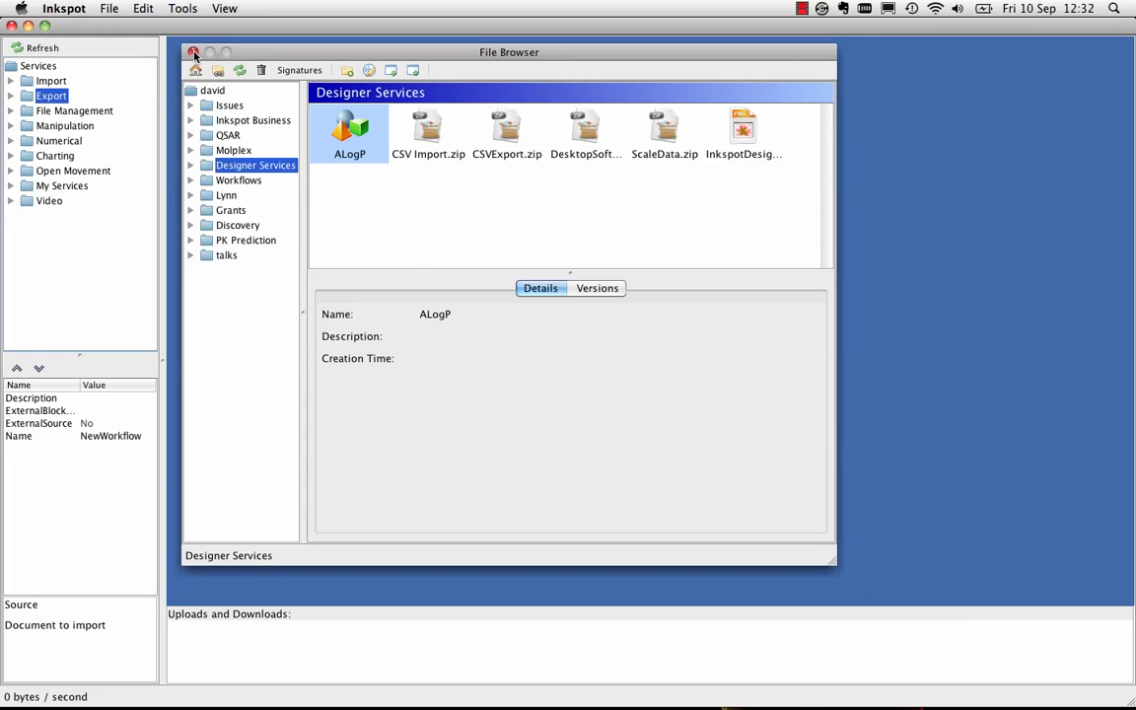
{"action": "left_click", "coordinate": [100, 10]}
{"action": "mouse_move", "coordinate": [122, 30]}
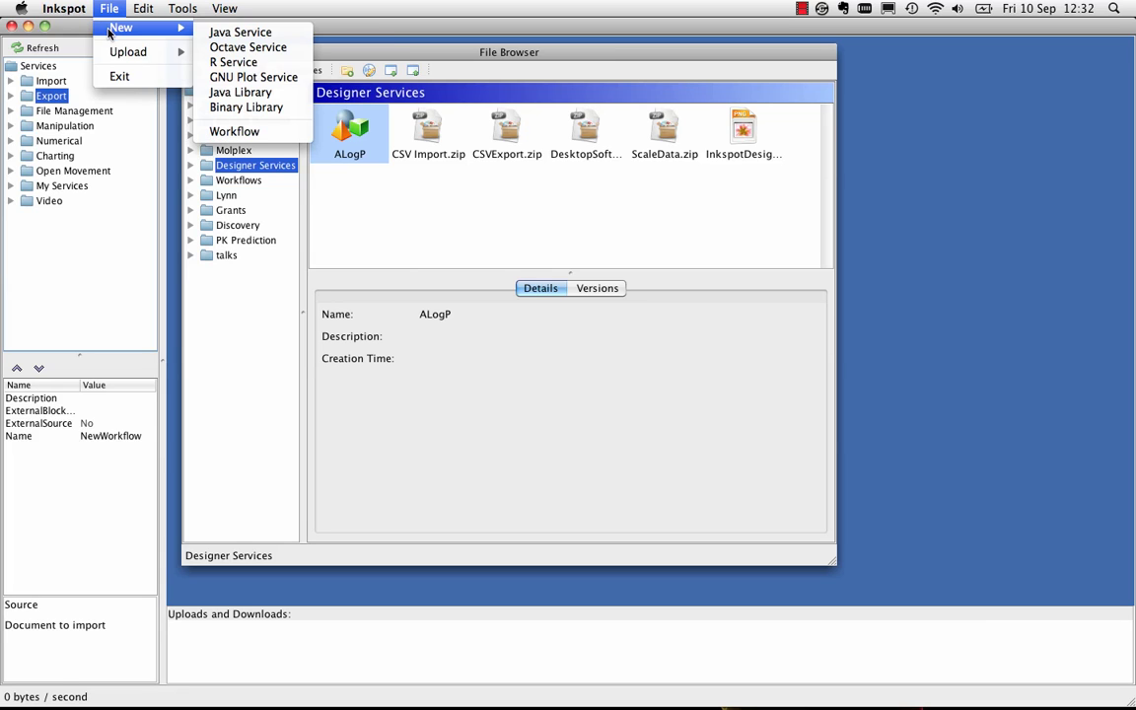
{"action": "left_click", "coordinate": [231, 132]}
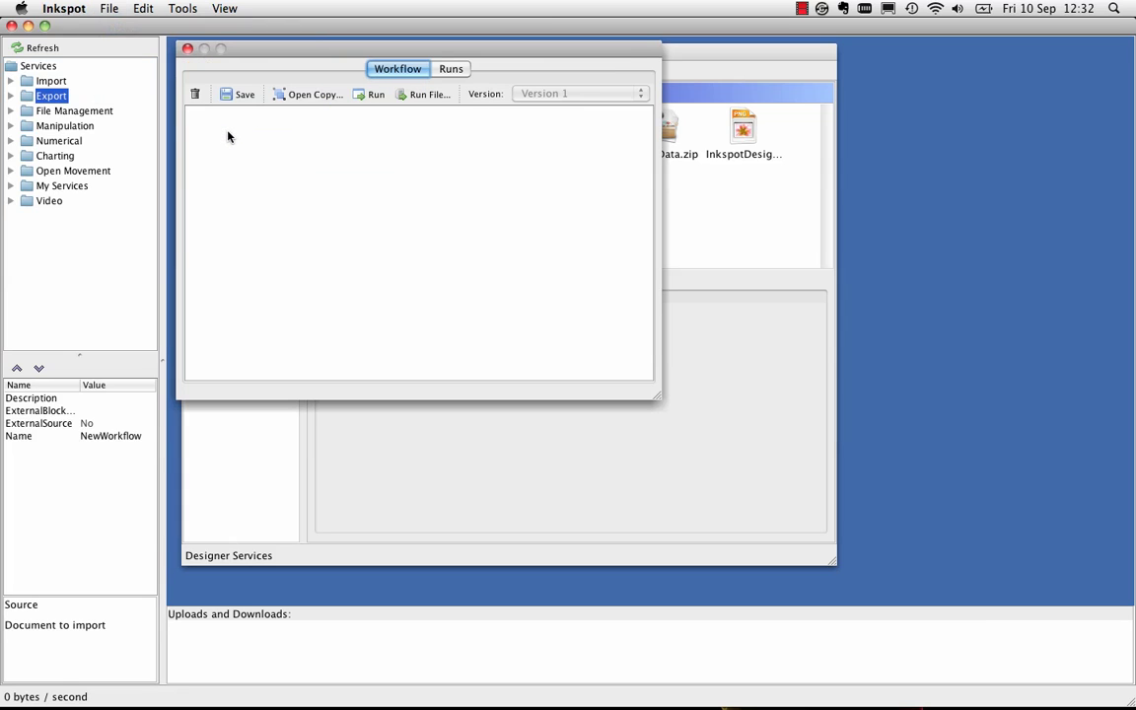
{"action": "left_click", "coordinate": [10, 81]}
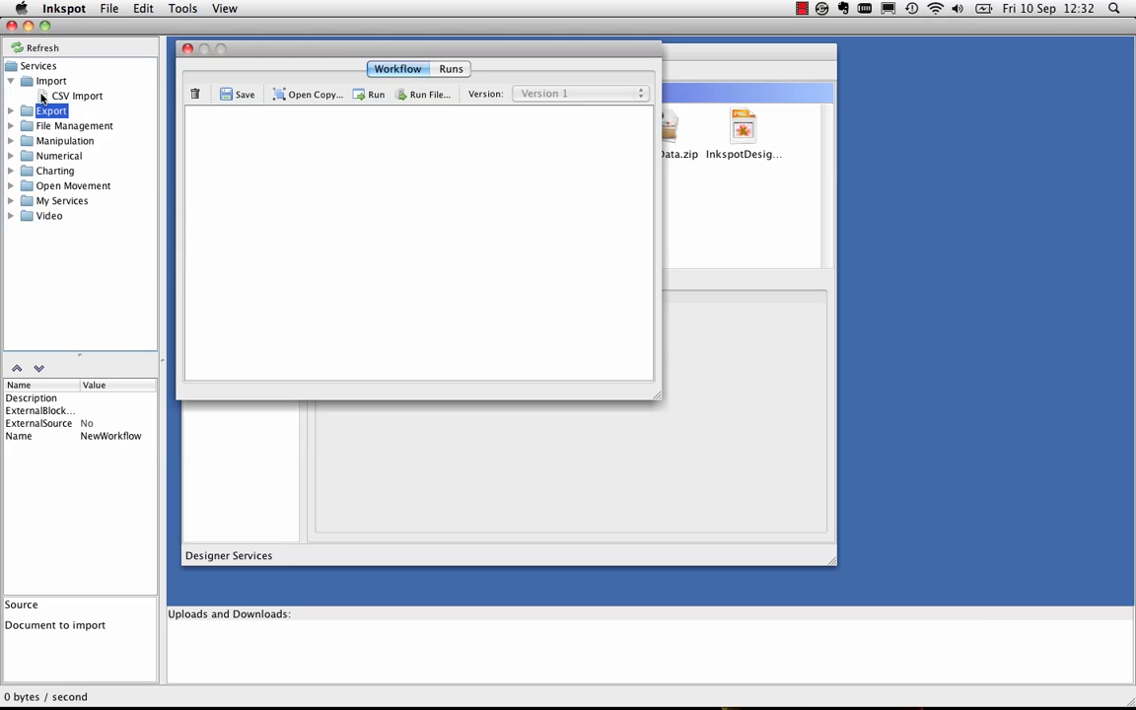
{"action": "left_click_drag", "start_coordinate": [55, 95], "coordinate": [269, 240]}
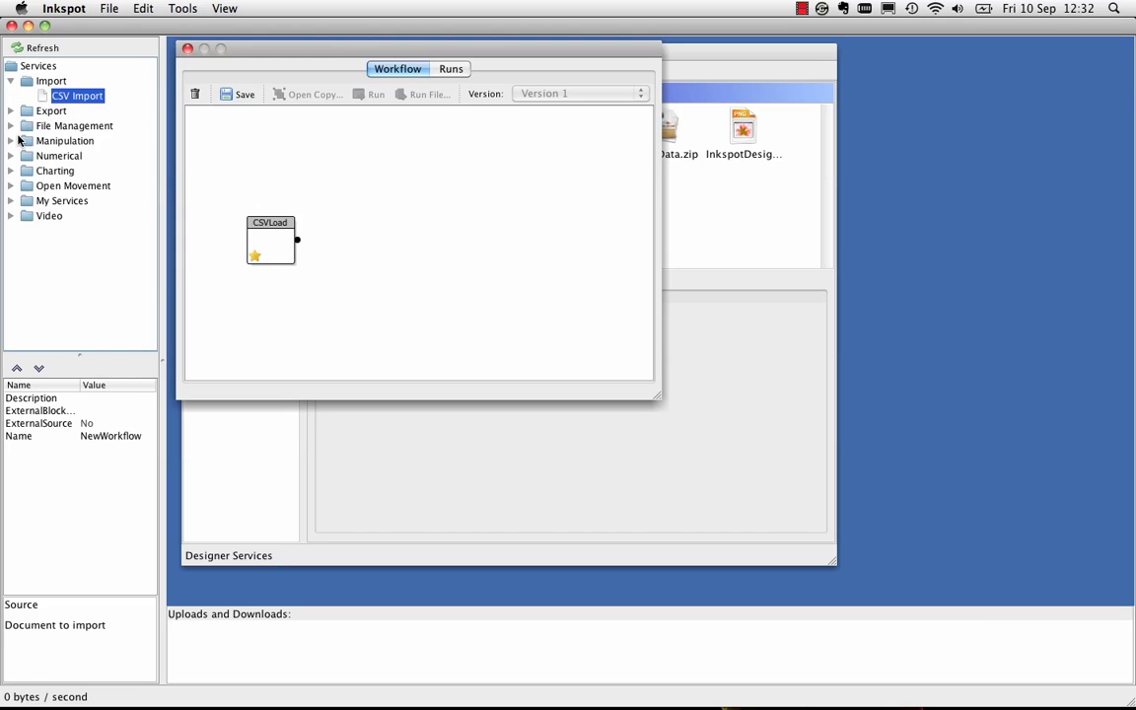
{"action": "left_click", "coordinate": [12, 141]}
{"action": "left_click_drag", "start_coordinate": [74, 184], "coordinate": [365, 211]}
{"action": "left_click_drag", "start_coordinate": [298, 240], "coordinate": [366, 232]}
Add ALogP after Column Select, wiring them together, and place CSVExport after ALogP
{"action": "left_click", "coordinate": [12, 141]}
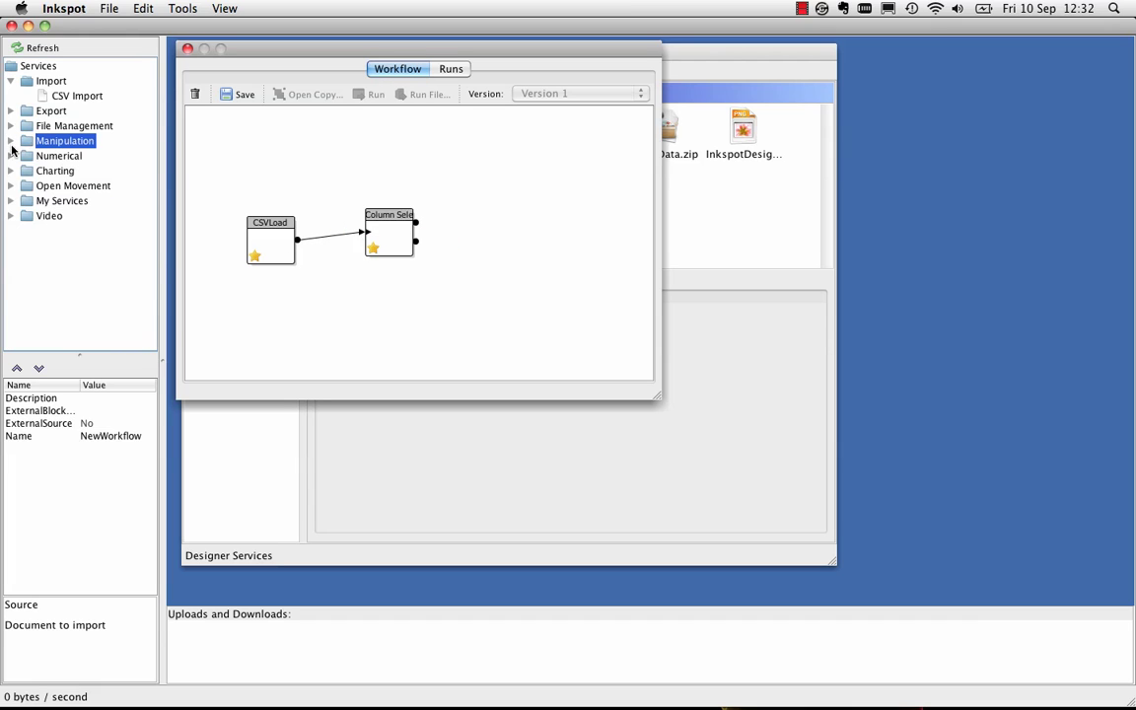
{"action": "left_click", "coordinate": [12, 200]}
{"action": "left_click_drag", "start_coordinate": [65, 215], "coordinate": [488, 219]}
{"action": "left_click_drag", "start_coordinate": [415, 222], "coordinate": [462, 226]}
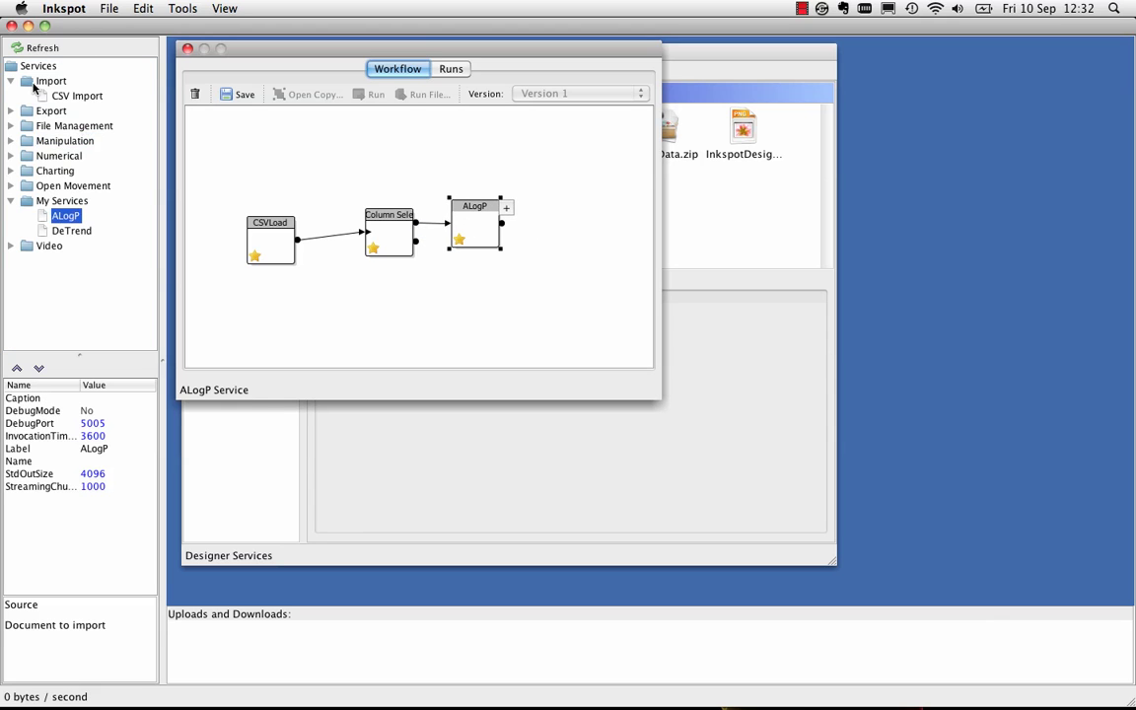
{"action": "left_click", "coordinate": [10, 111]}
{"action": "left_click_drag", "start_coordinate": [75, 125], "coordinate": [549, 229]}
{"action": "left_click", "coordinate": [255, 233]}
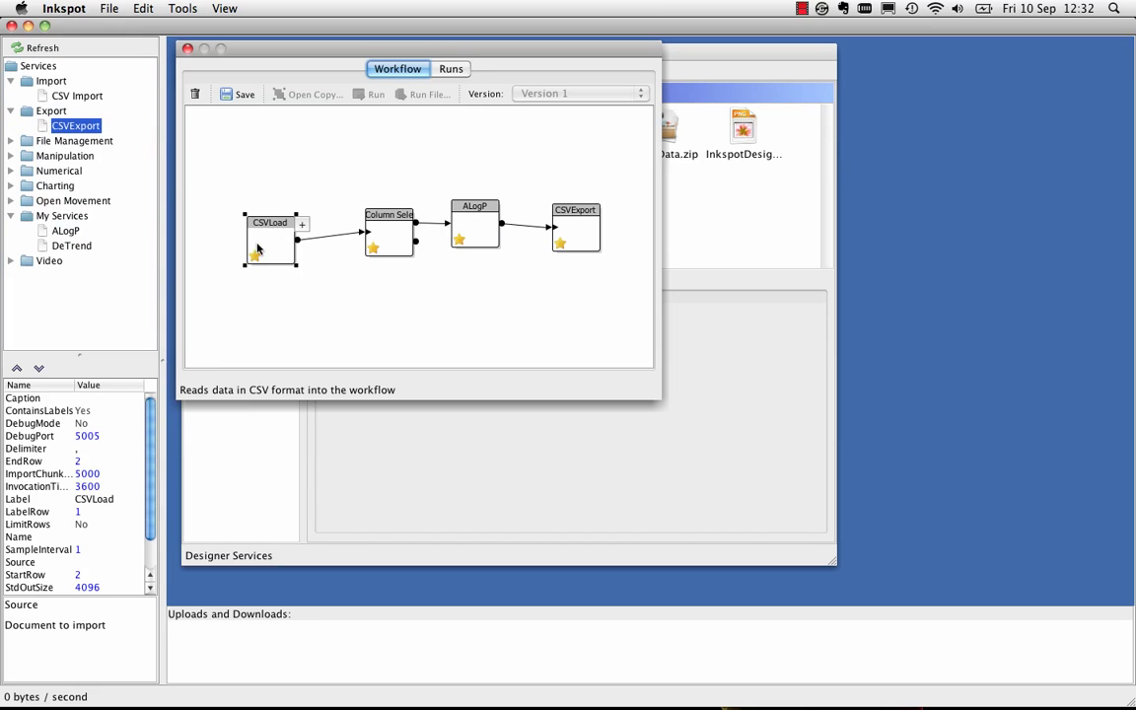
Set CSVLoad's Source property to HSA_Smiles_Logkb_91.csv
{"action": "left_click", "coordinate": [93, 562]}
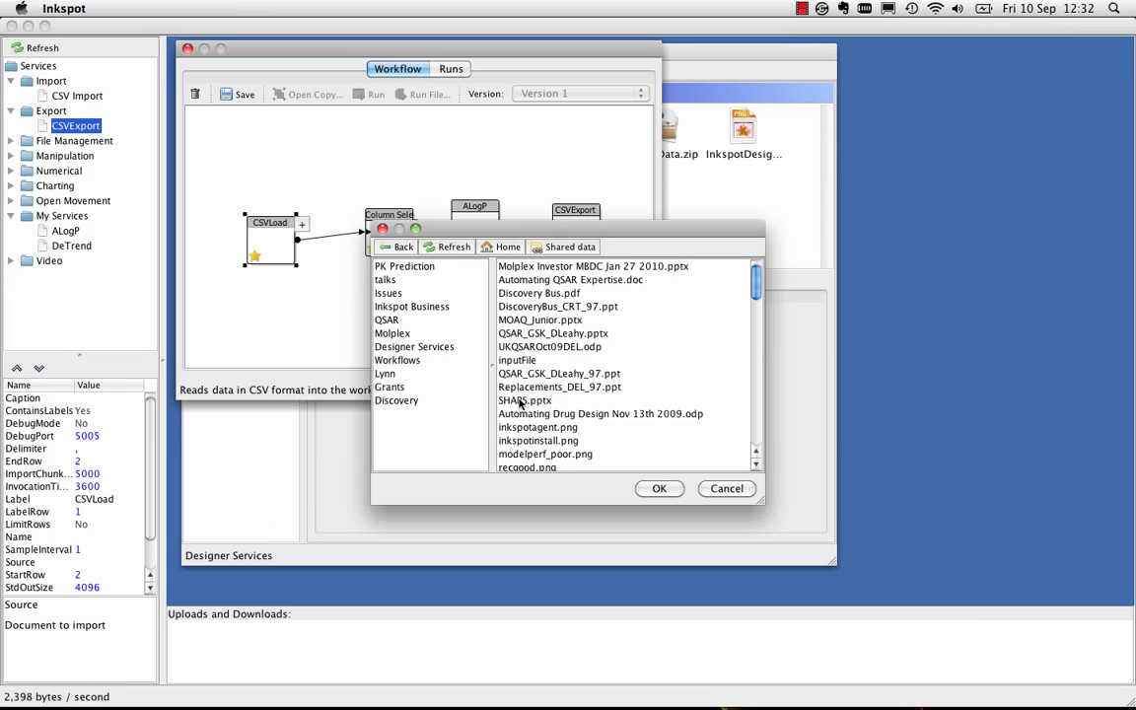
{"action": "scroll", "coordinate": [677, 340], "scroll_direction": "down", "scroll_amount": 5}
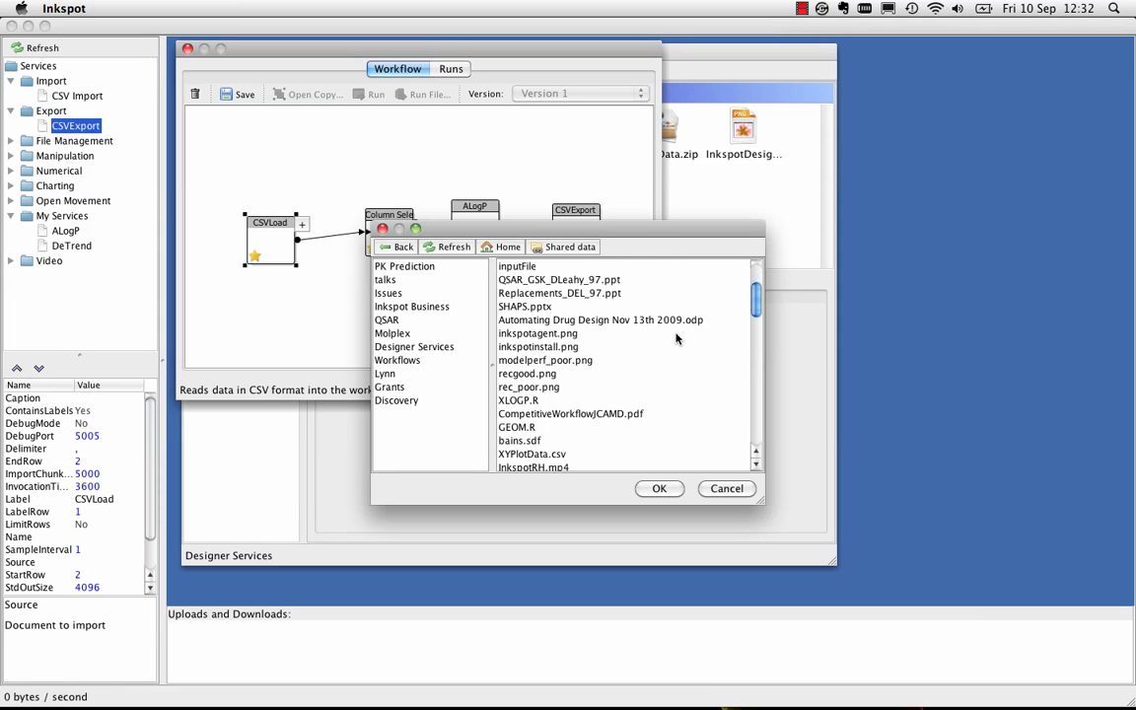
{"action": "scroll", "coordinate": [676, 341], "scroll_direction": "down", "scroll_amount": 6}
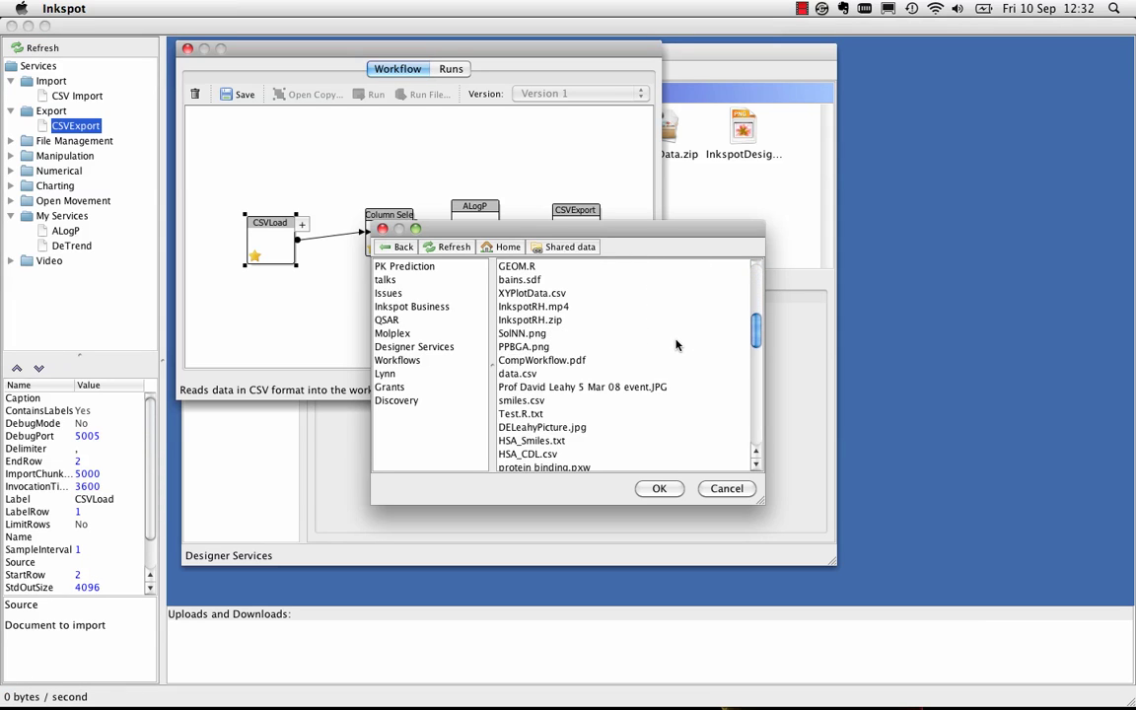
{"action": "scroll", "coordinate": [677, 345], "scroll_direction": "down", "scroll_amount": 9}
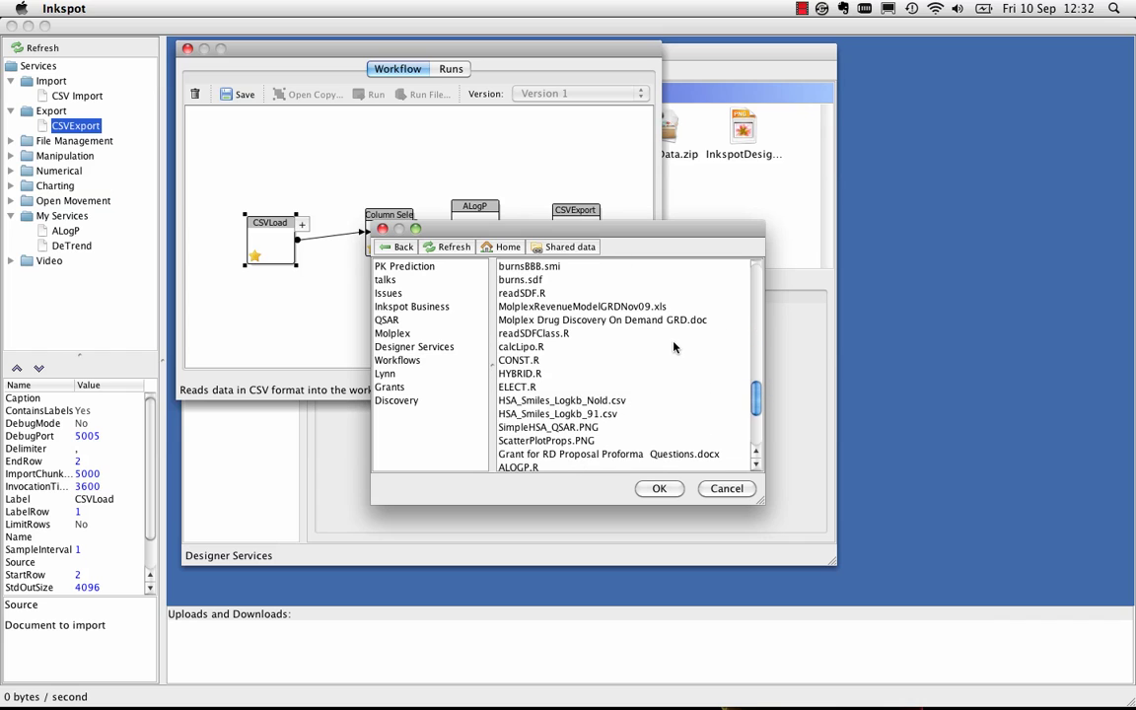
{"action": "left_click", "coordinate": [606, 413]}
{"action": "left_click", "coordinate": [646, 487]}
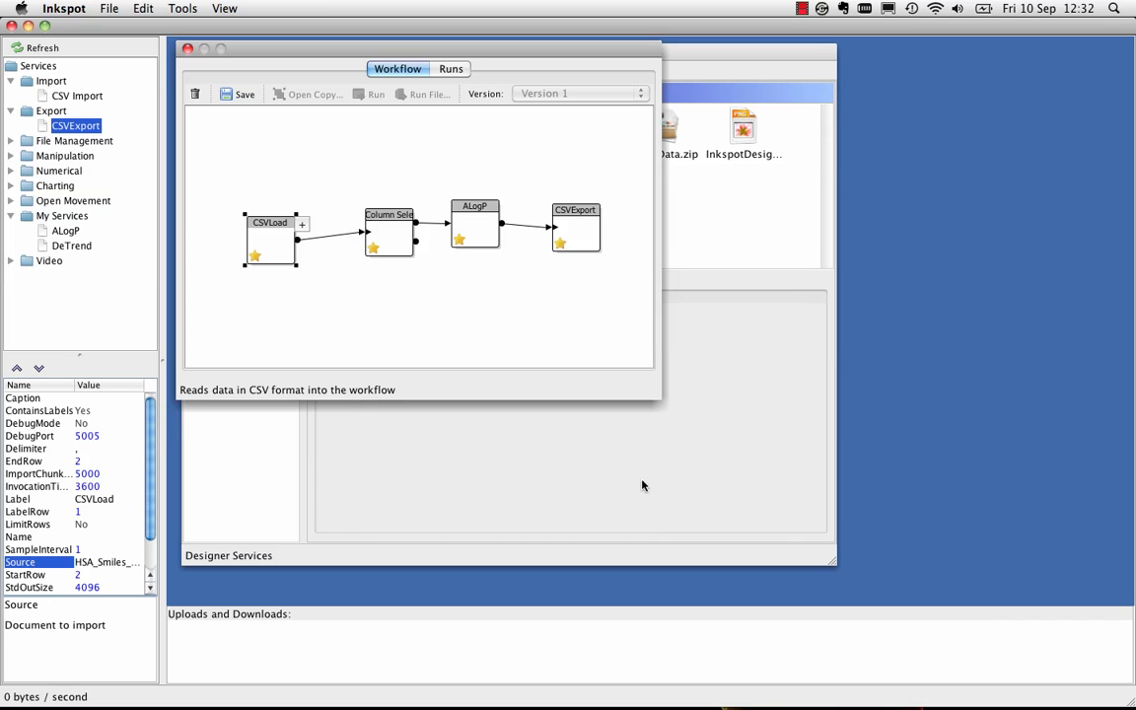
Add column #1 to Column Select's ColumnList
{"action": "left_click", "coordinate": [366, 219]}
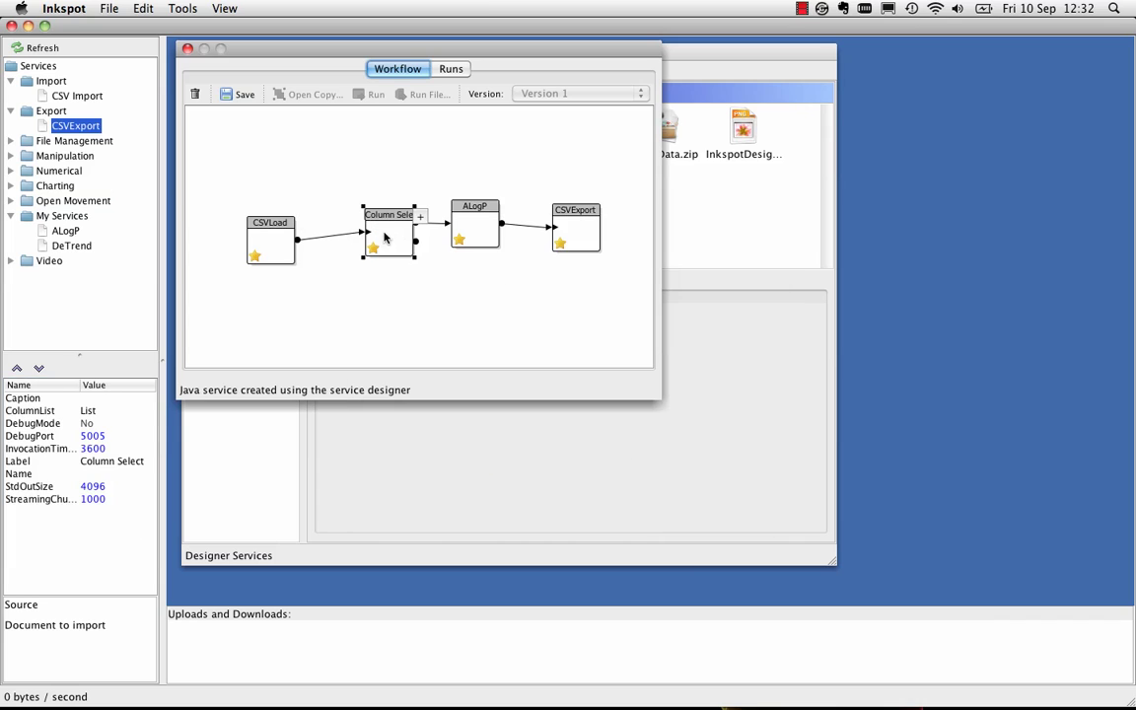
{"action": "left_click", "coordinate": [87, 410]}
{"action": "left_click", "coordinate": [472, 206]}
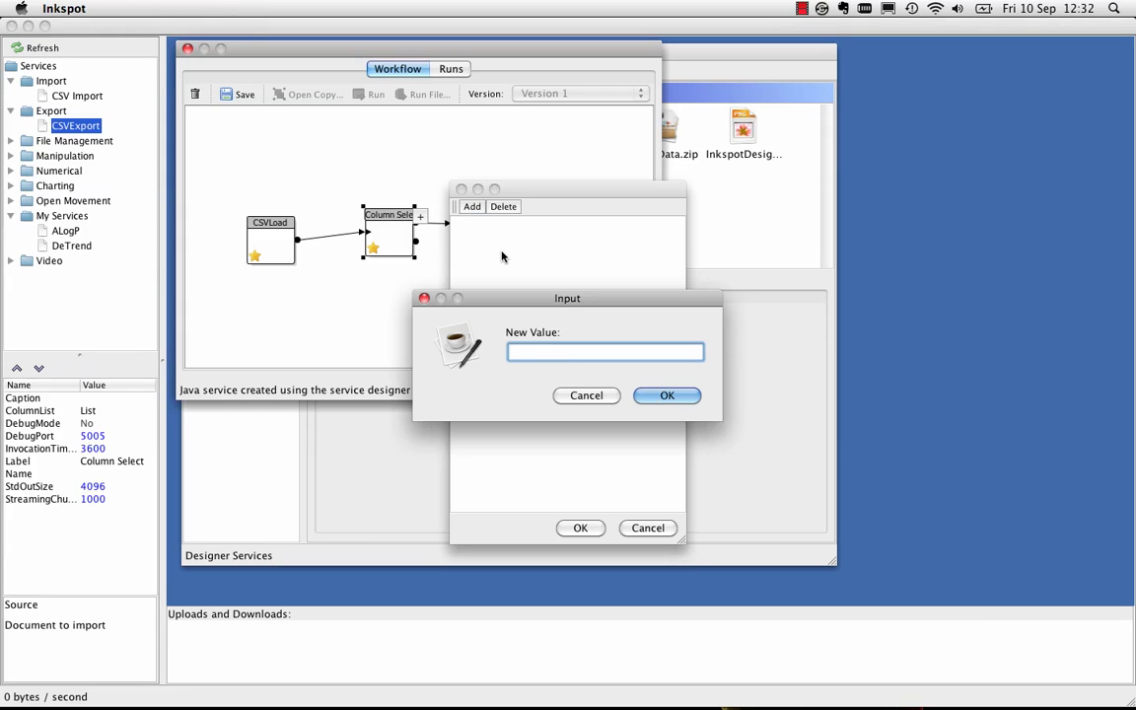
{"action": "type", "text": "#1"}
{"action": "left_click", "coordinate": [667, 396]}
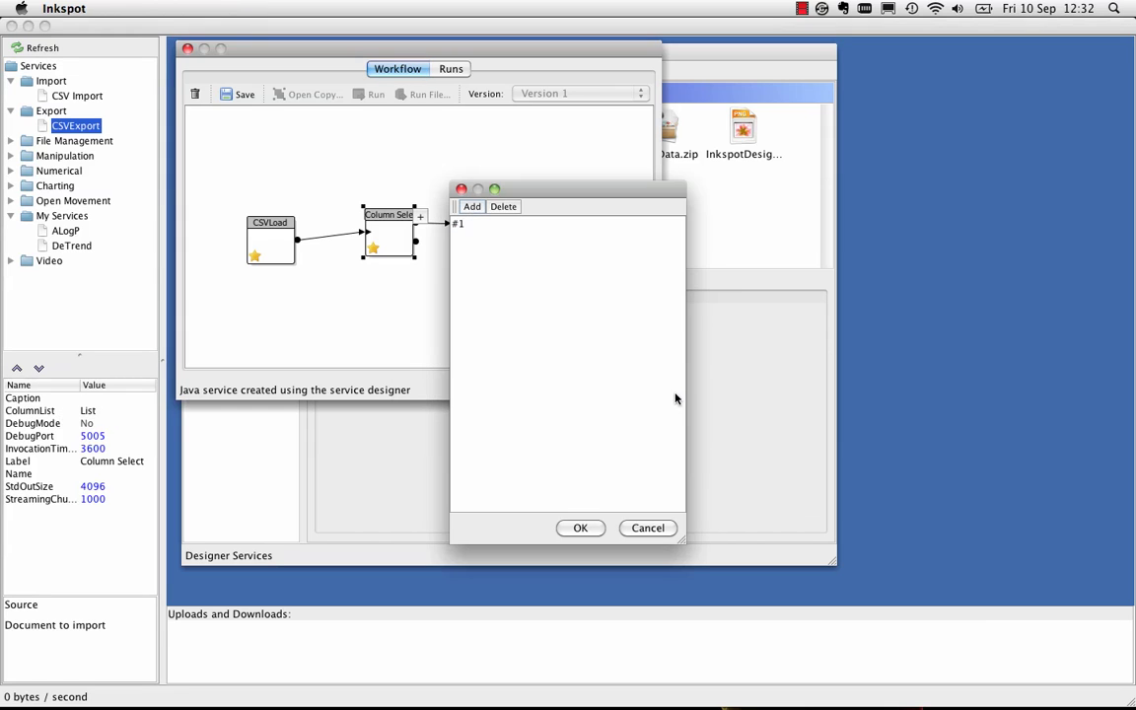
{"action": "left_click", "coordinate": [581, 528]}
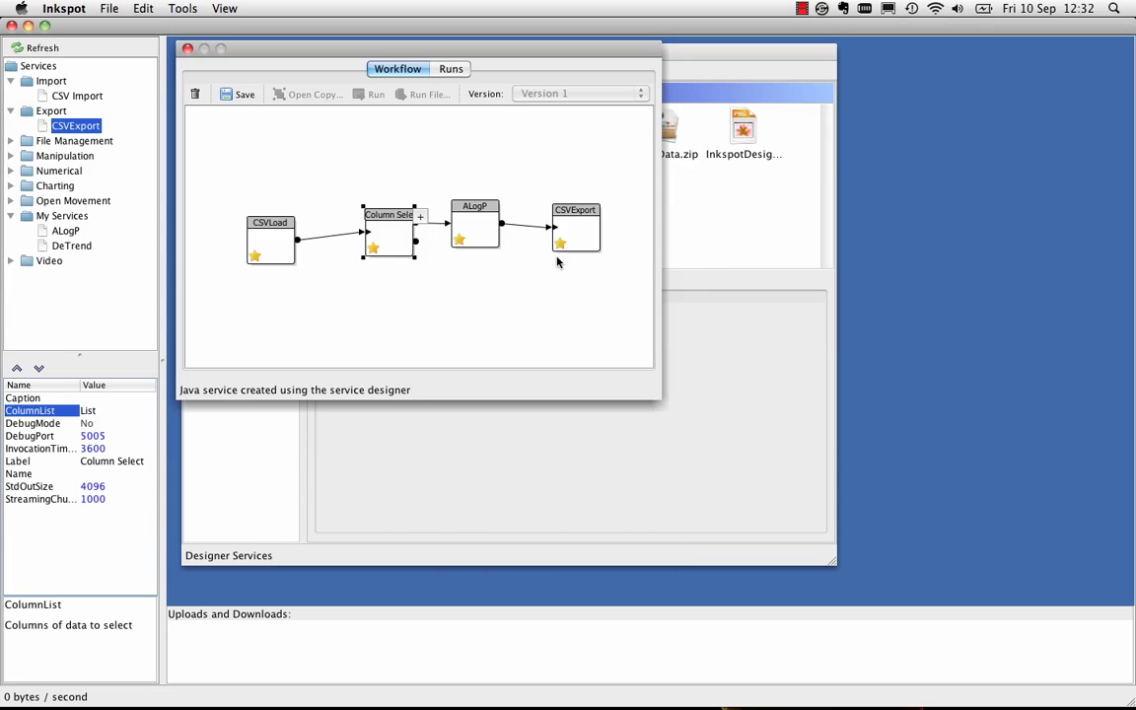
Save and run the workflow, then view the new run's details
{"action": "left_click", "coordinate": [241, 95]}
{"action": "left_click", "coordinate": [368, 95]}
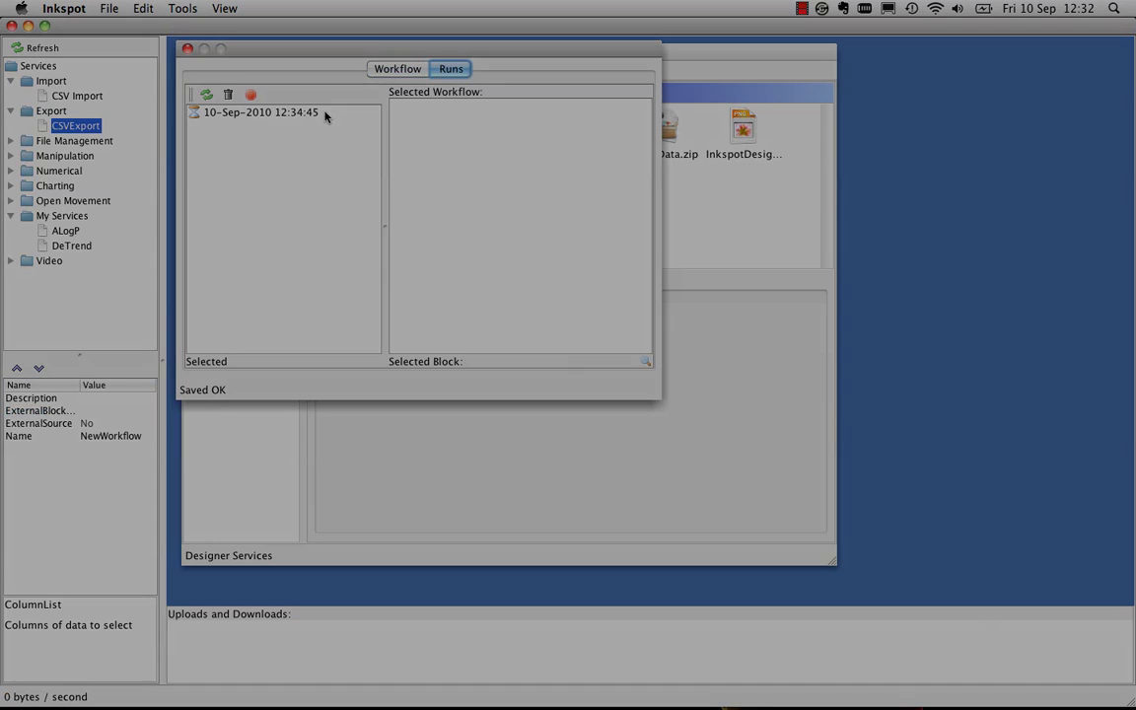
{"action": "left_click", "coordinate": [325, 113]}
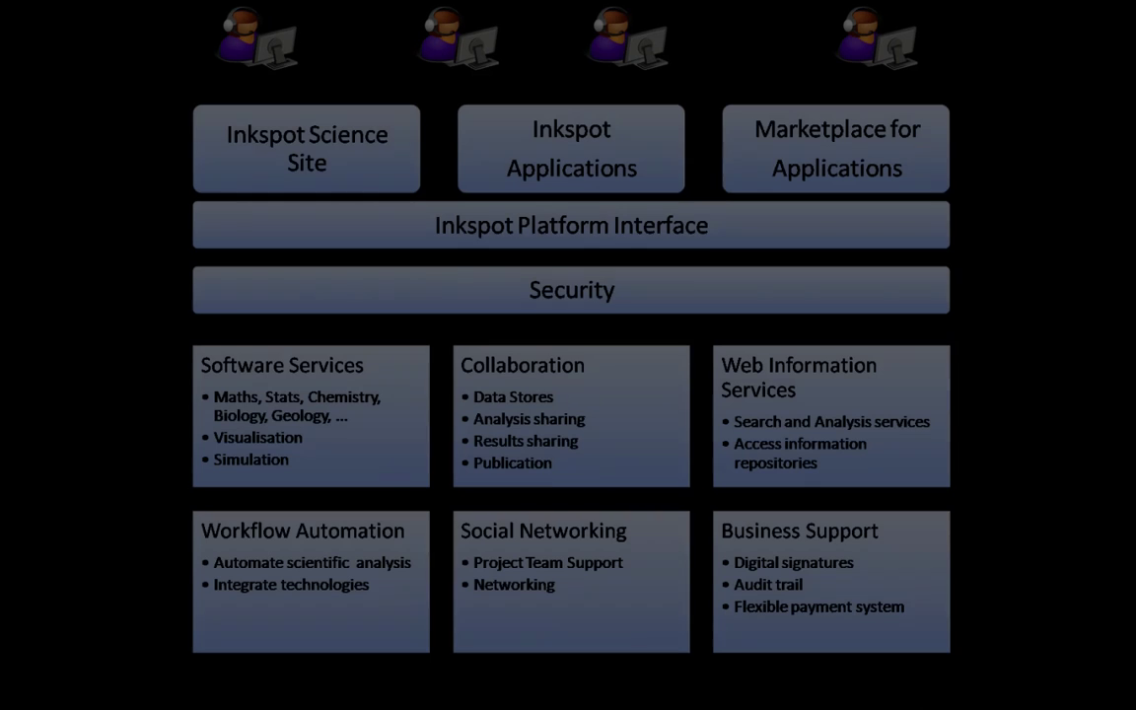